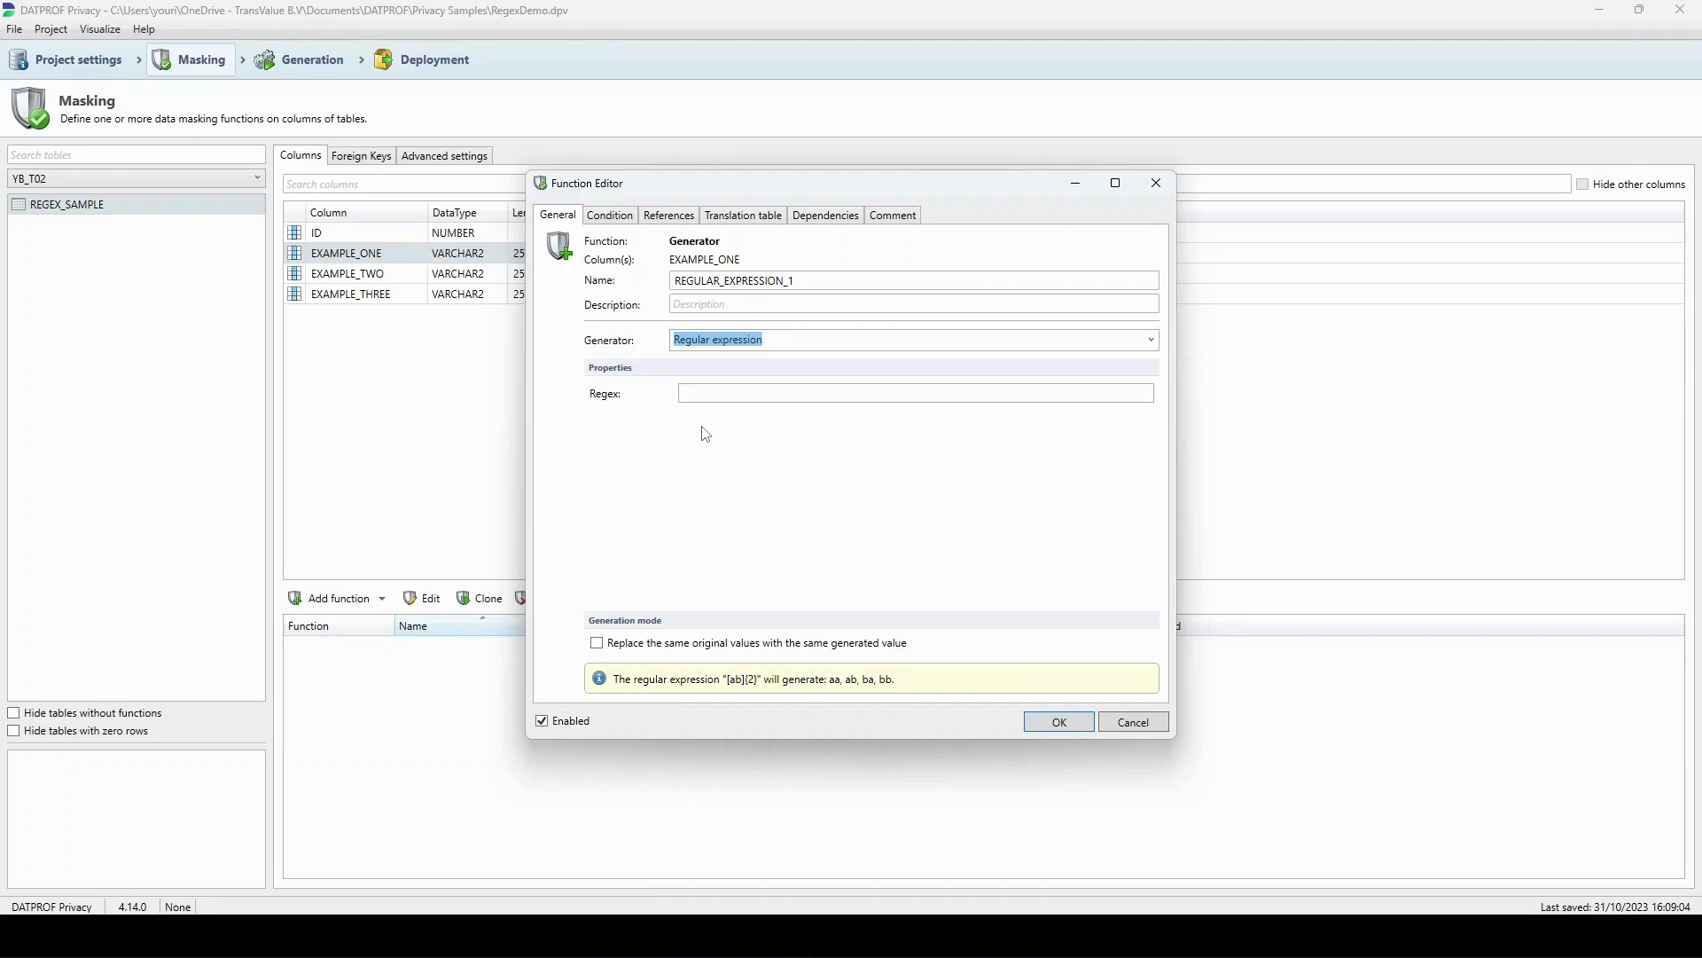
# Begin the EXAMPLE_ONE regex with the literal prefix B\.A\., escaping both dots.
pyautogui.click(689, 392)
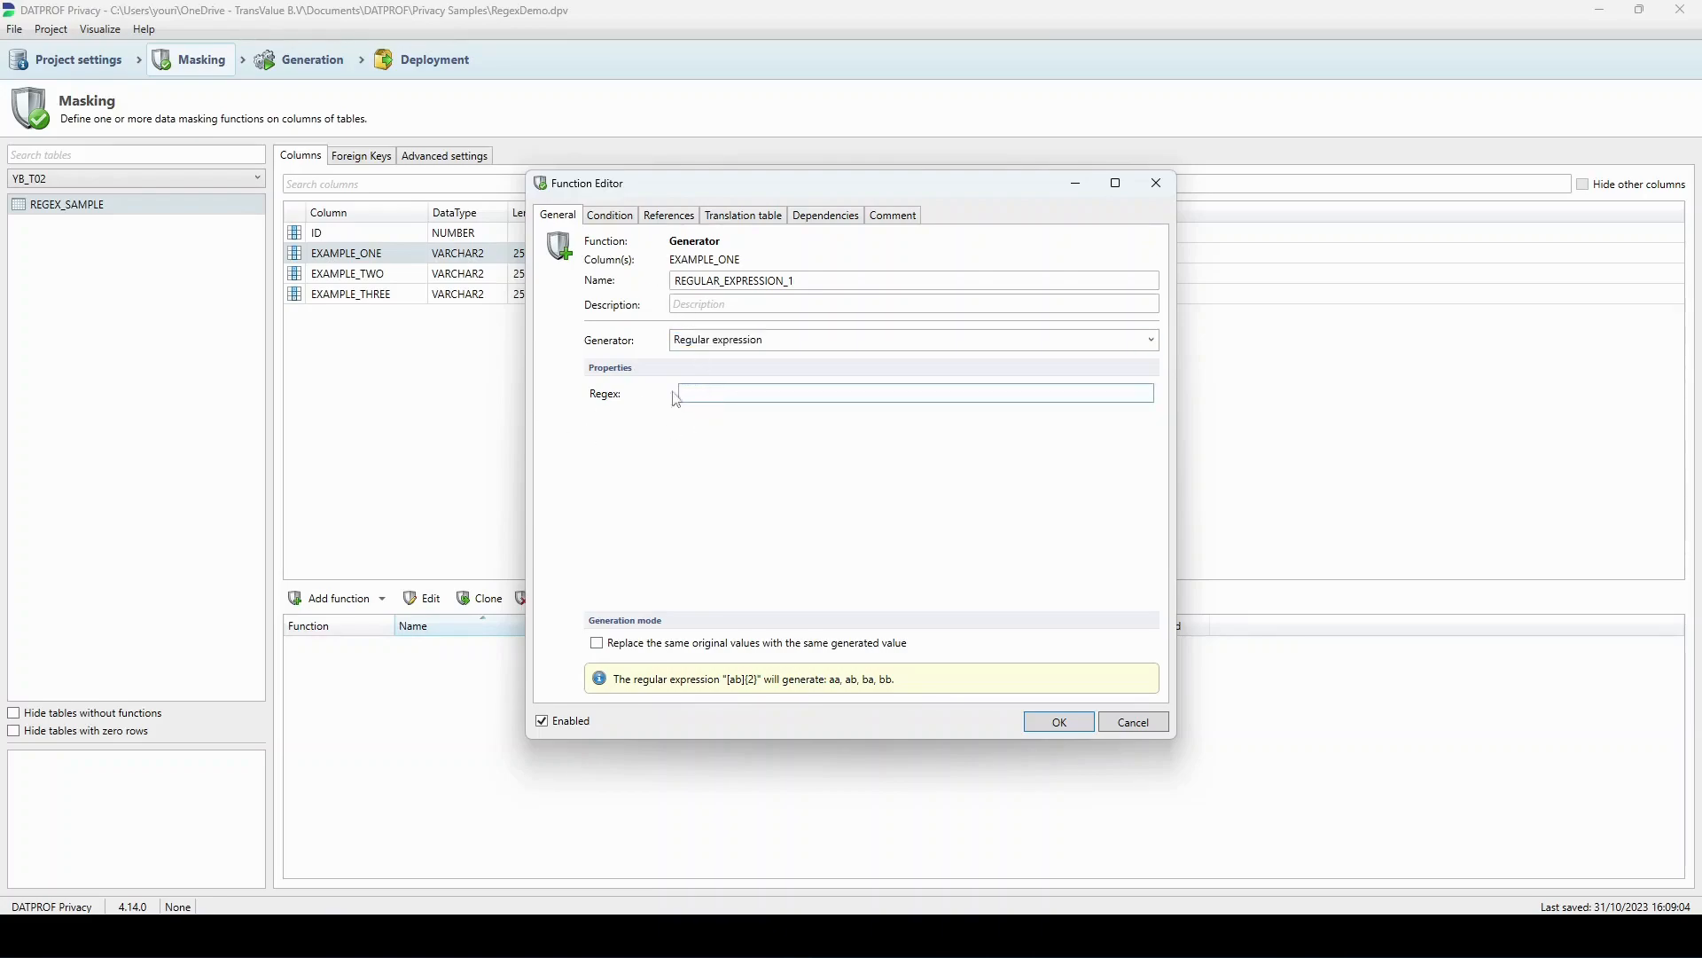
pyautogui.hotkey('alt', 'Tab')
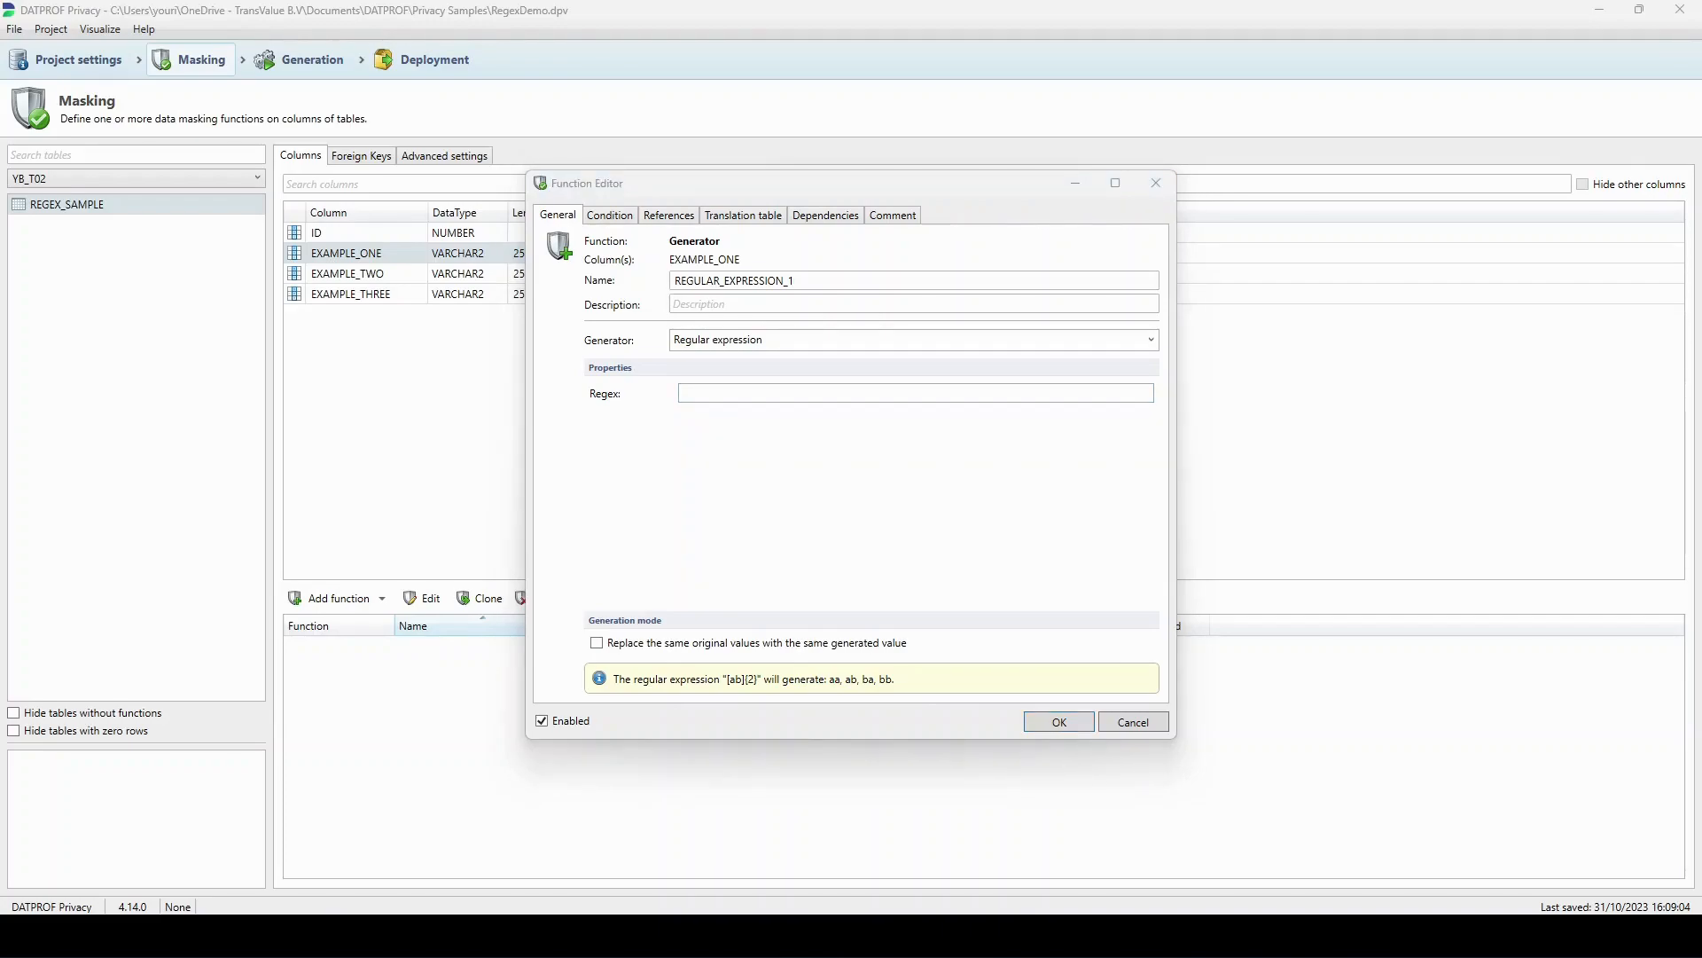
pyautogui.click(754, 390)
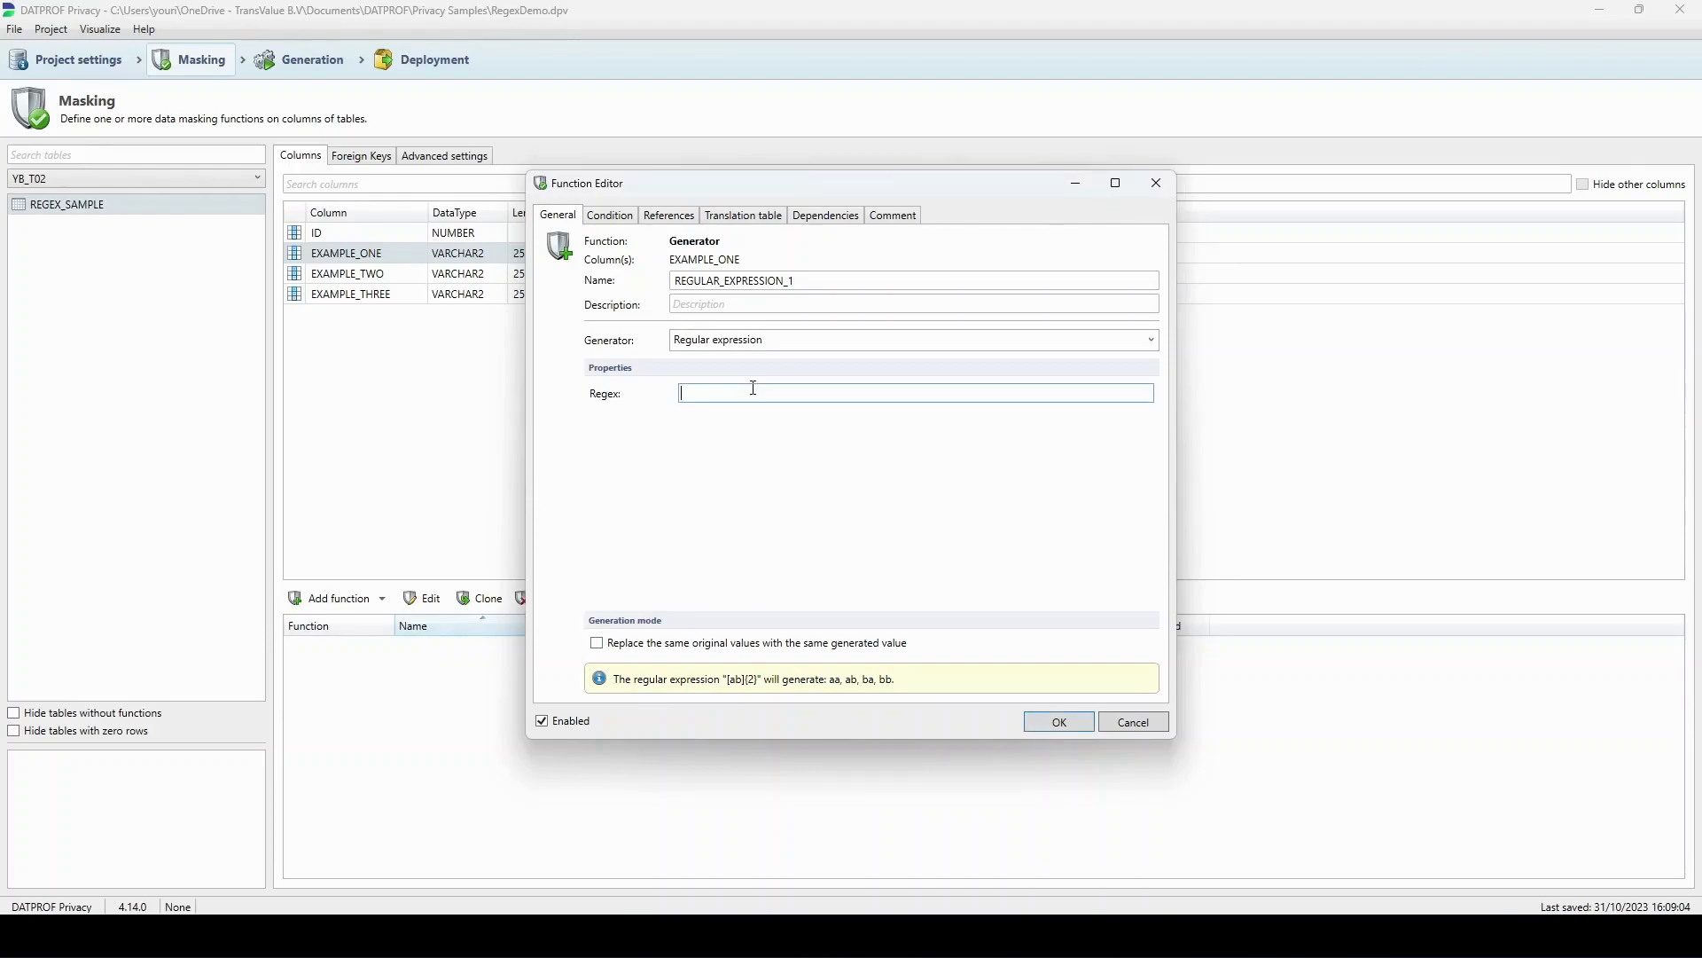
pyautogui.write('[')
pyautogui.press('capslock')
pyautogui.write('A')
pyautogui.press('BackSpace')
pyautogui.press('BackSpace')
pyautogui.press('BackSpace')
pyautogui.press('capslock')
pyautogui.write('a')
pyautogui.press('BackSpace')
pyautogui.press('capslock')
pyautogui.write('A')
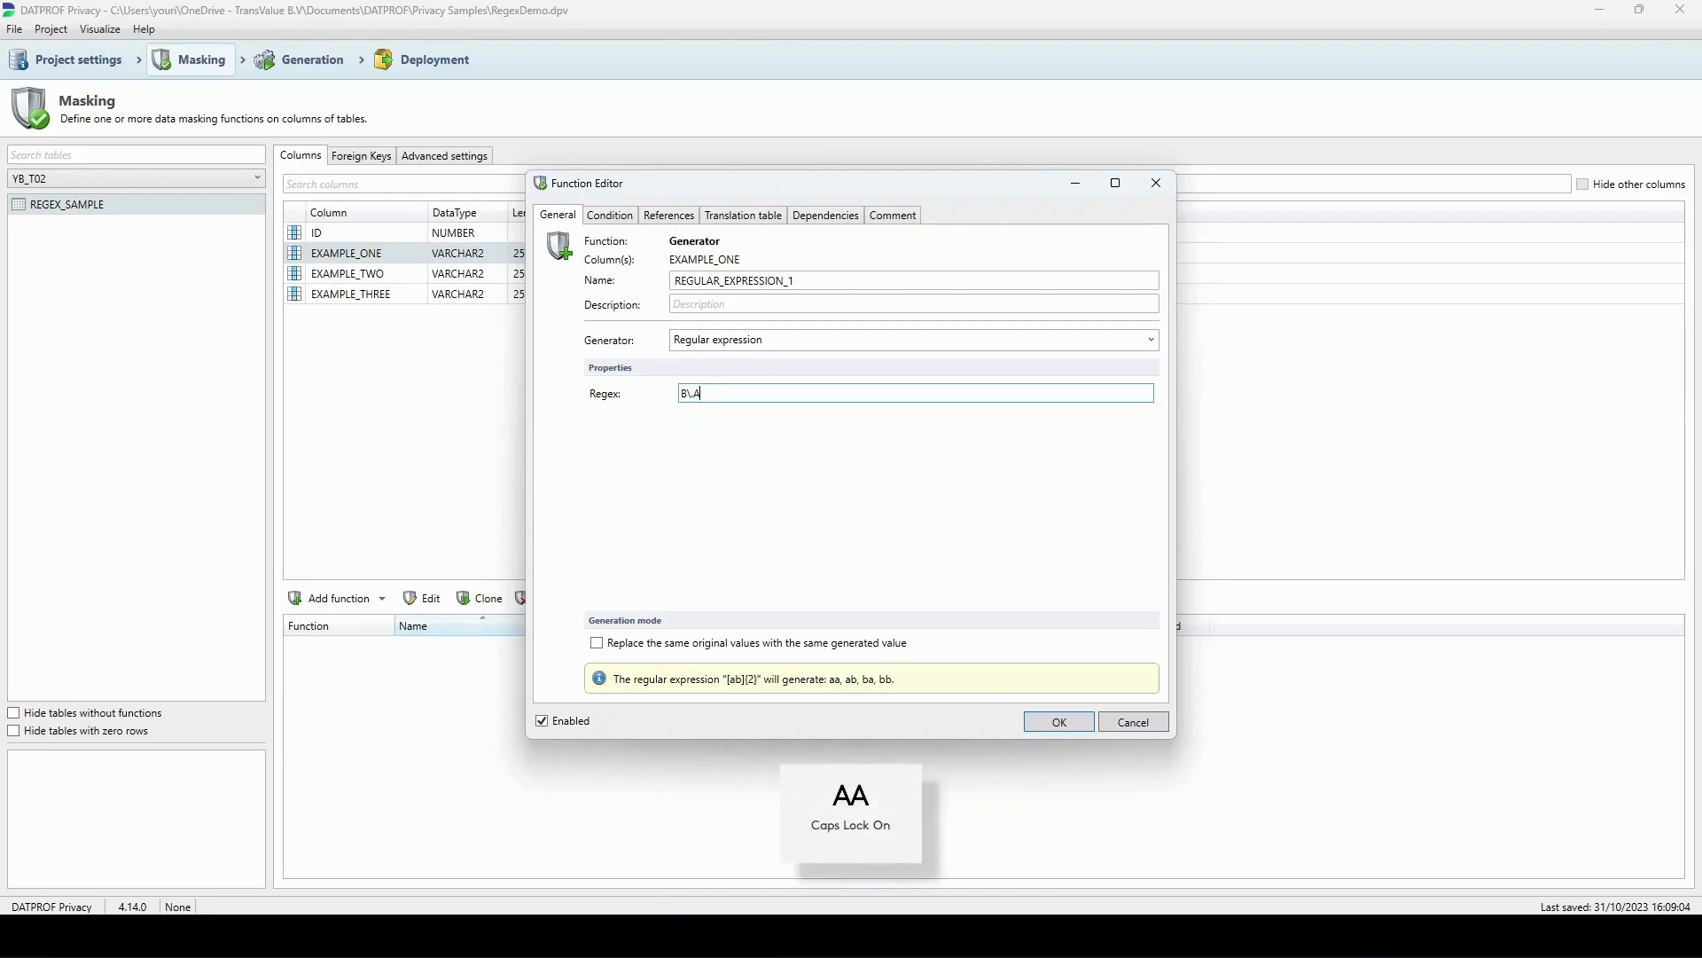
pyautogui.write('\\,')
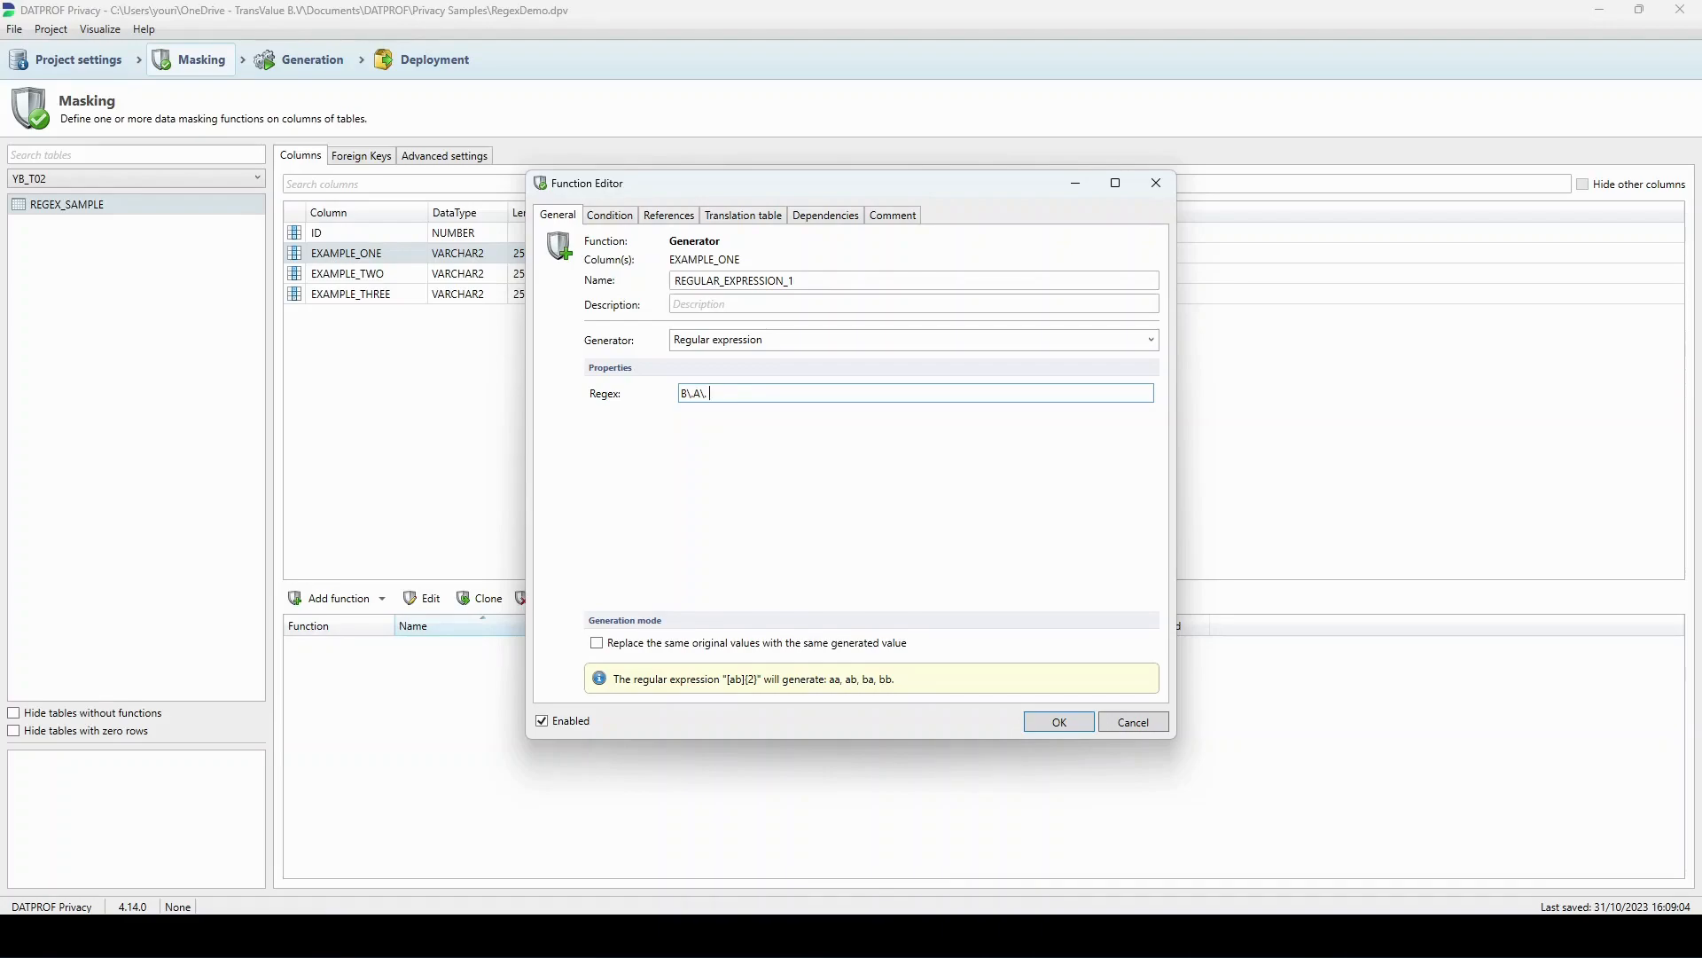
# Append [1-9]{5,9} to the EXAMPLE_ONE regex and save the generator function.
pyautogui.write('[1-9]{')
pyautogui.write('5,9')
pyautogui.click(1073, 725)
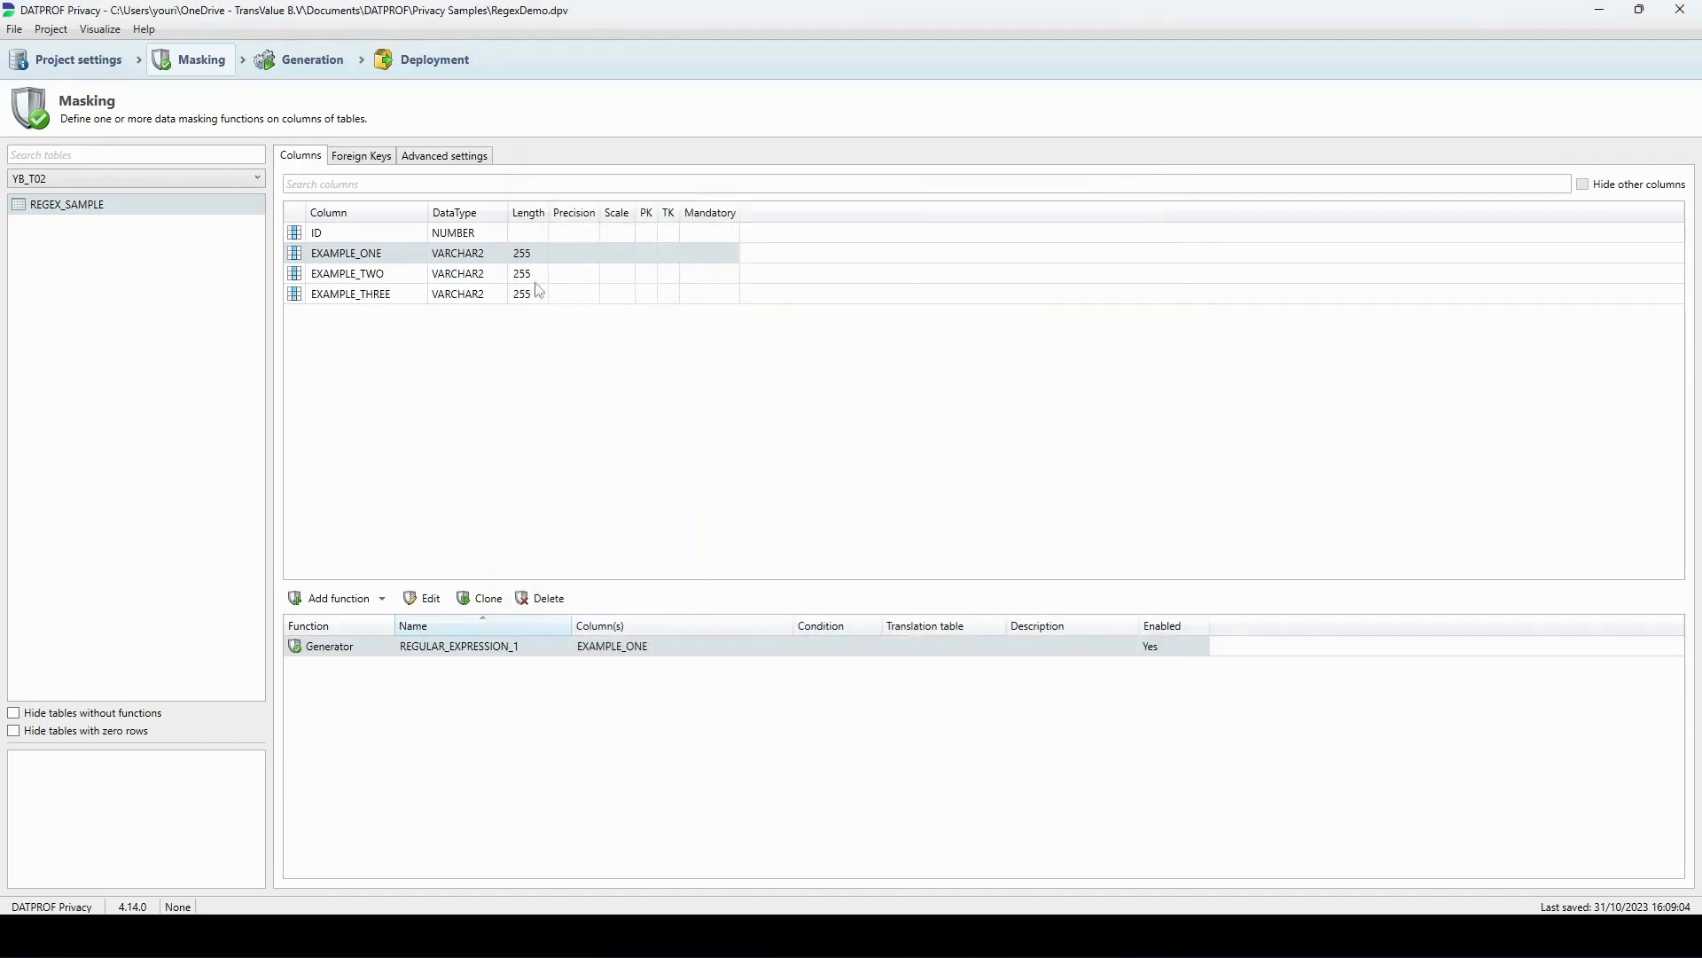
# Add a Generate masking function to the EXAMPLE_TWO column and set its generator to Regular expression.
pyautogui.click(497, 273)
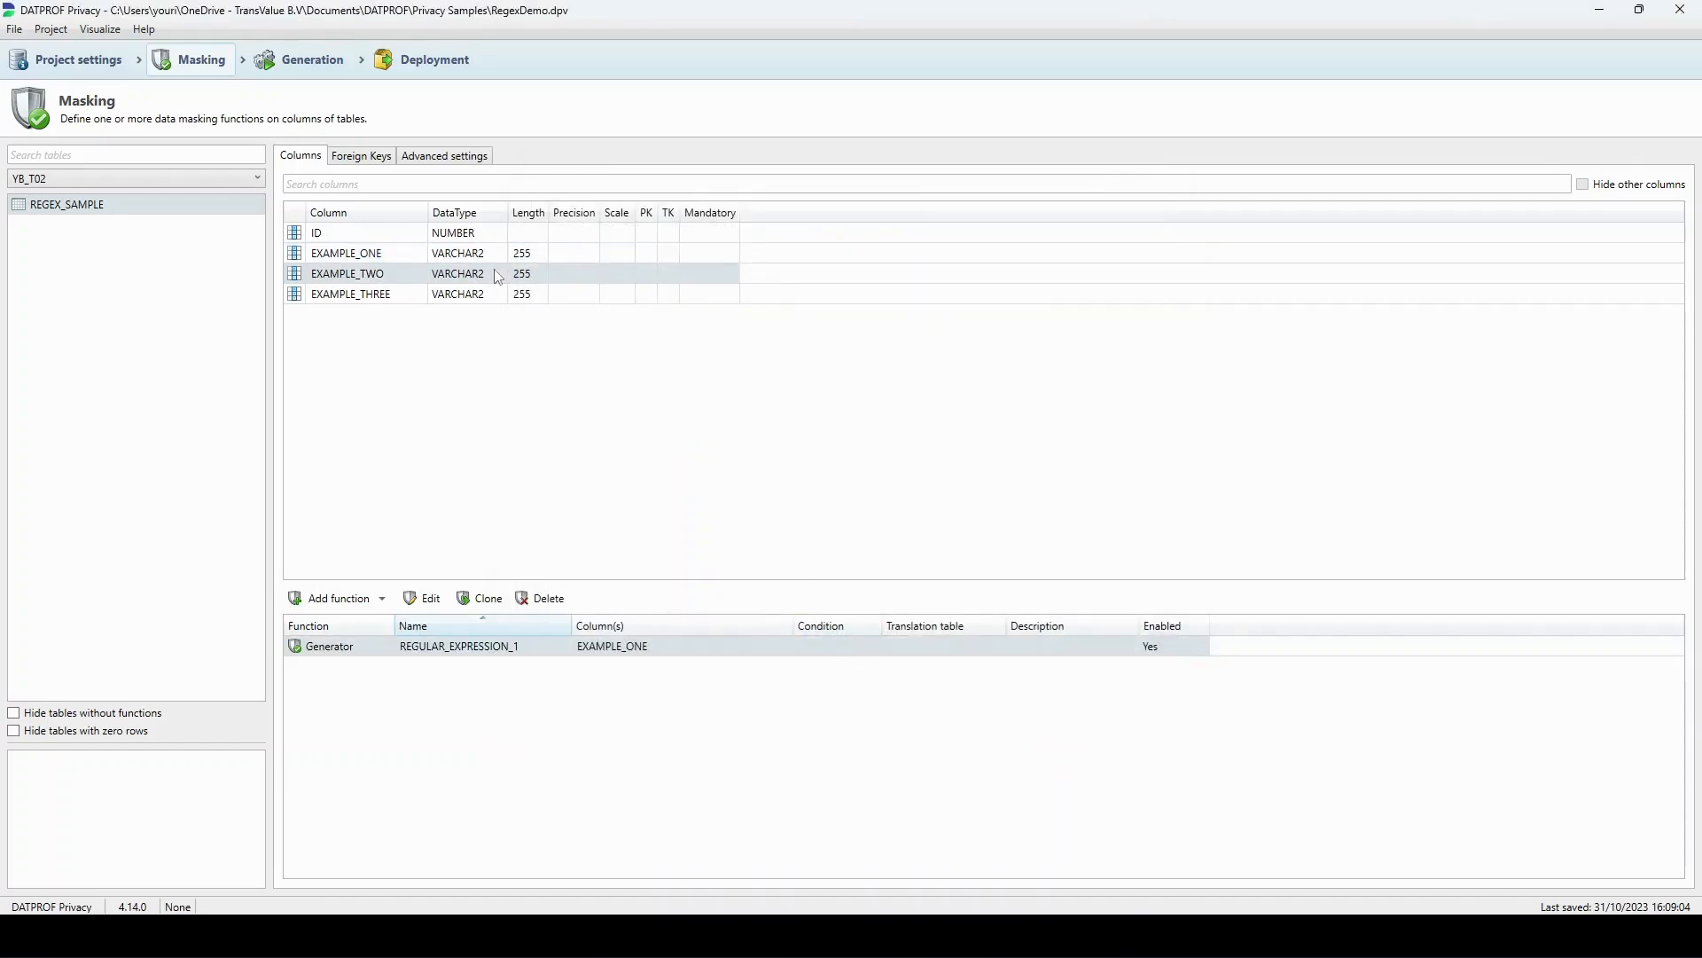
pyautogui.click(379, 602)
pyautogui.click(378, 782)
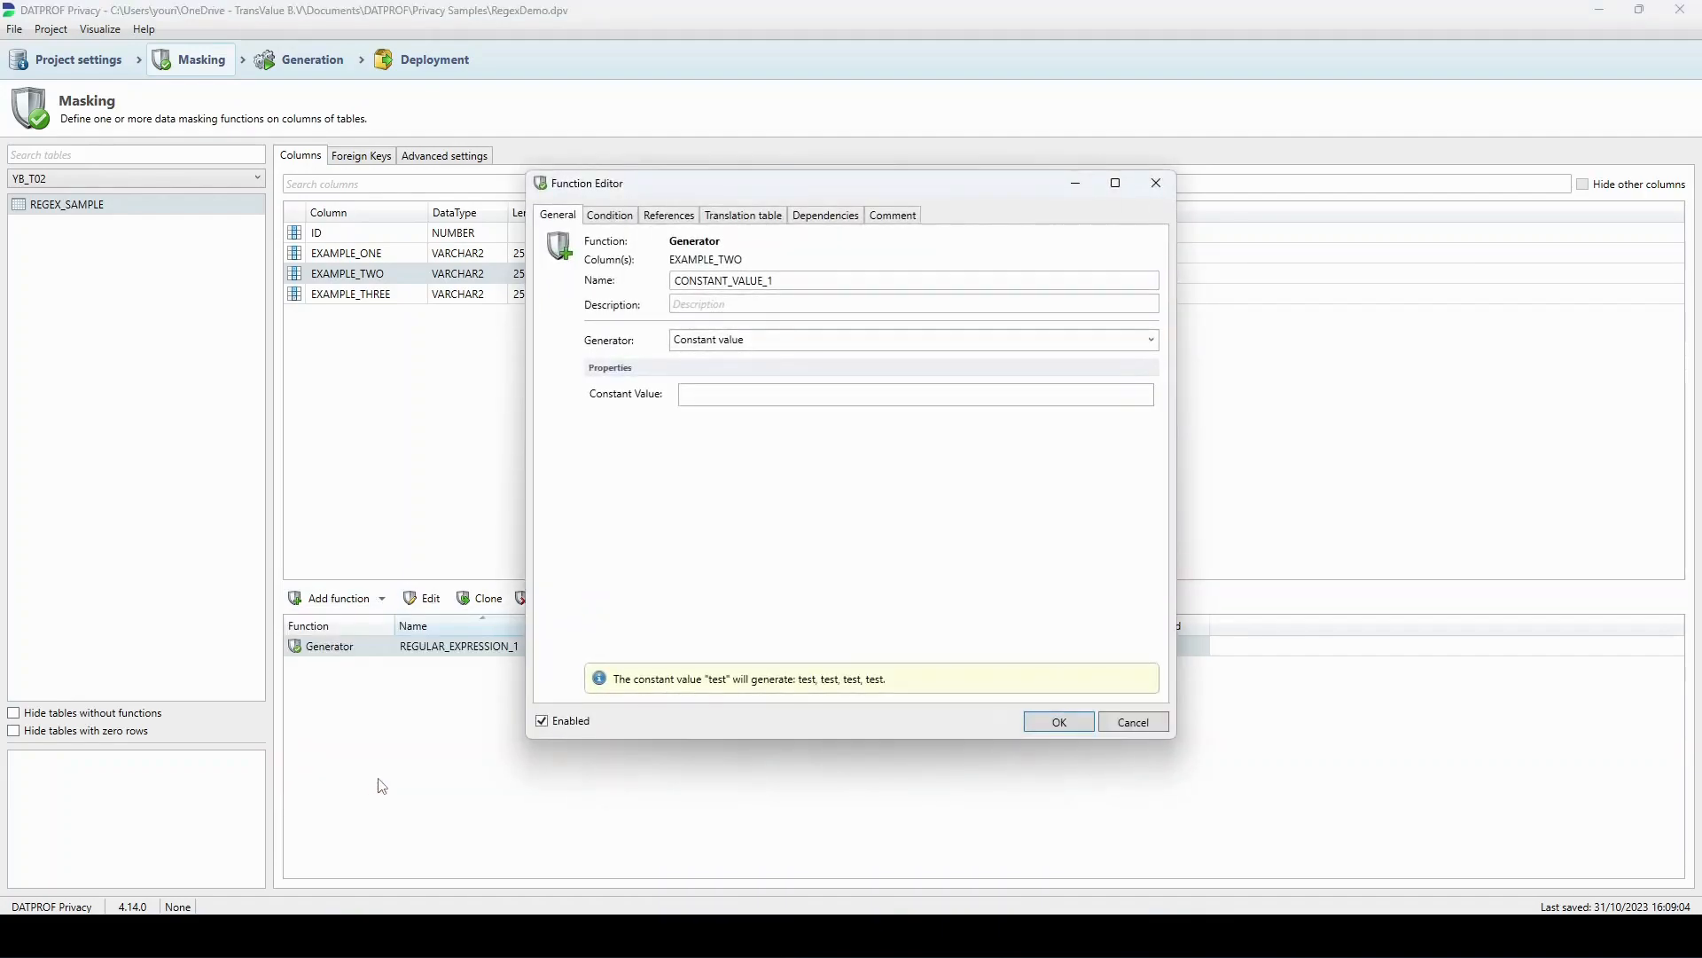
pyautogui.click(1151, 340)
pyautogui.scroll(-3, 972, 498)
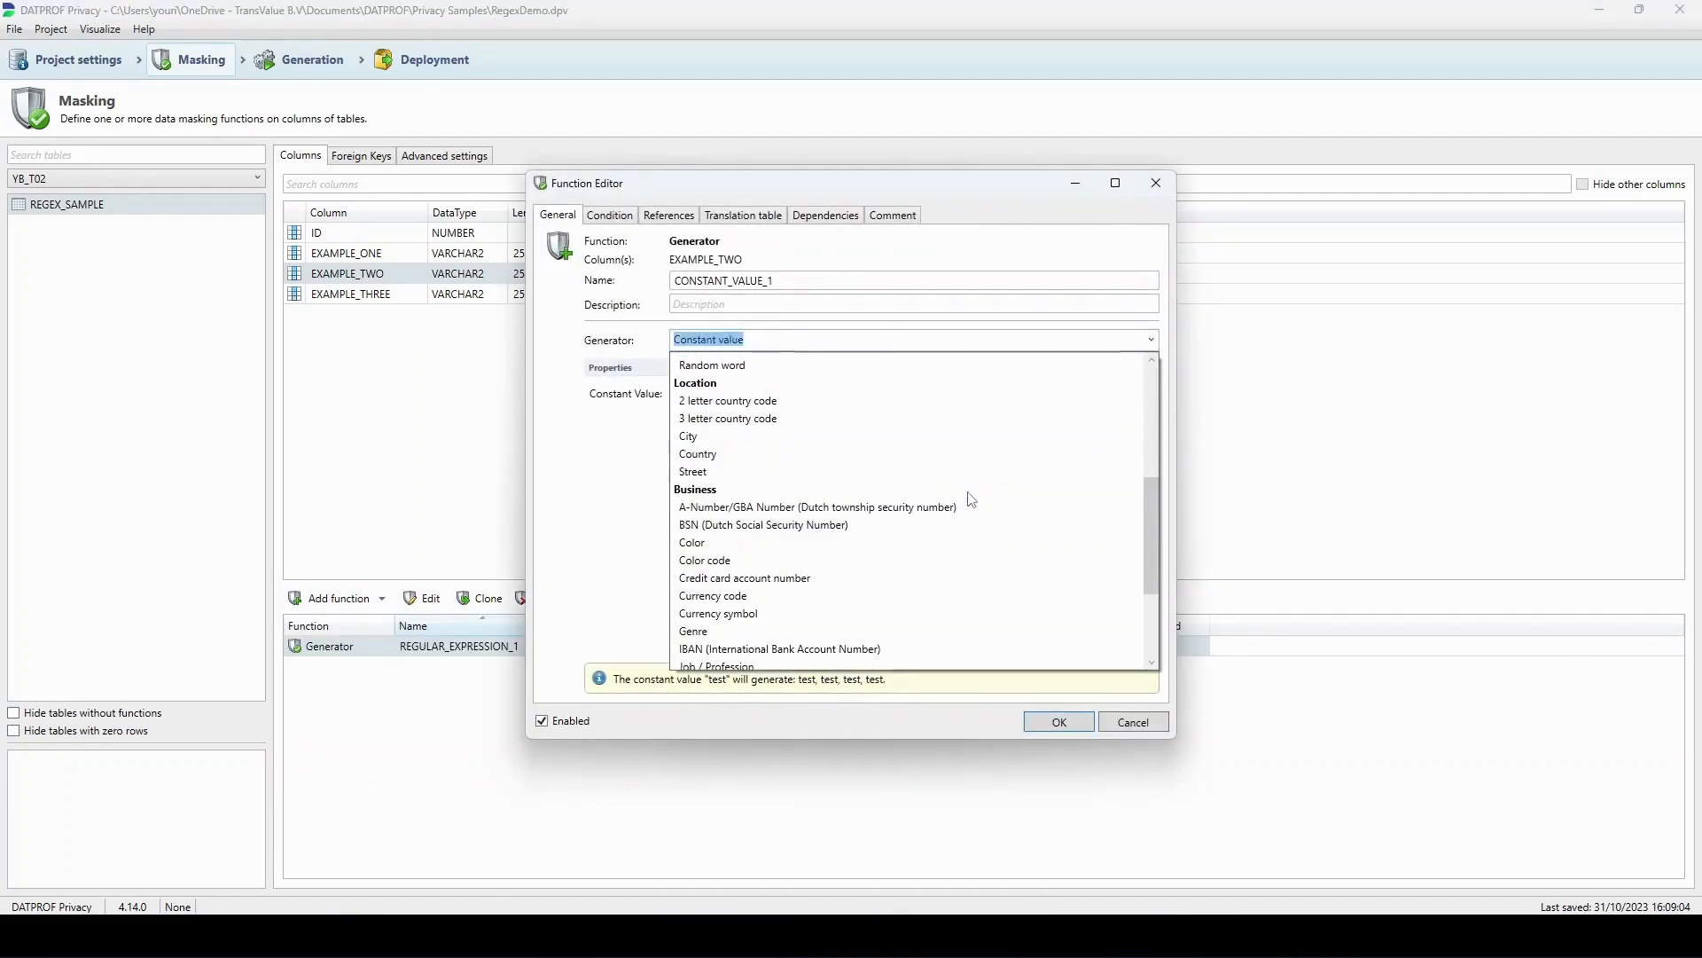
pyautogui.scroll(-3, 973, 499)
pyautogui.click(912, 589)
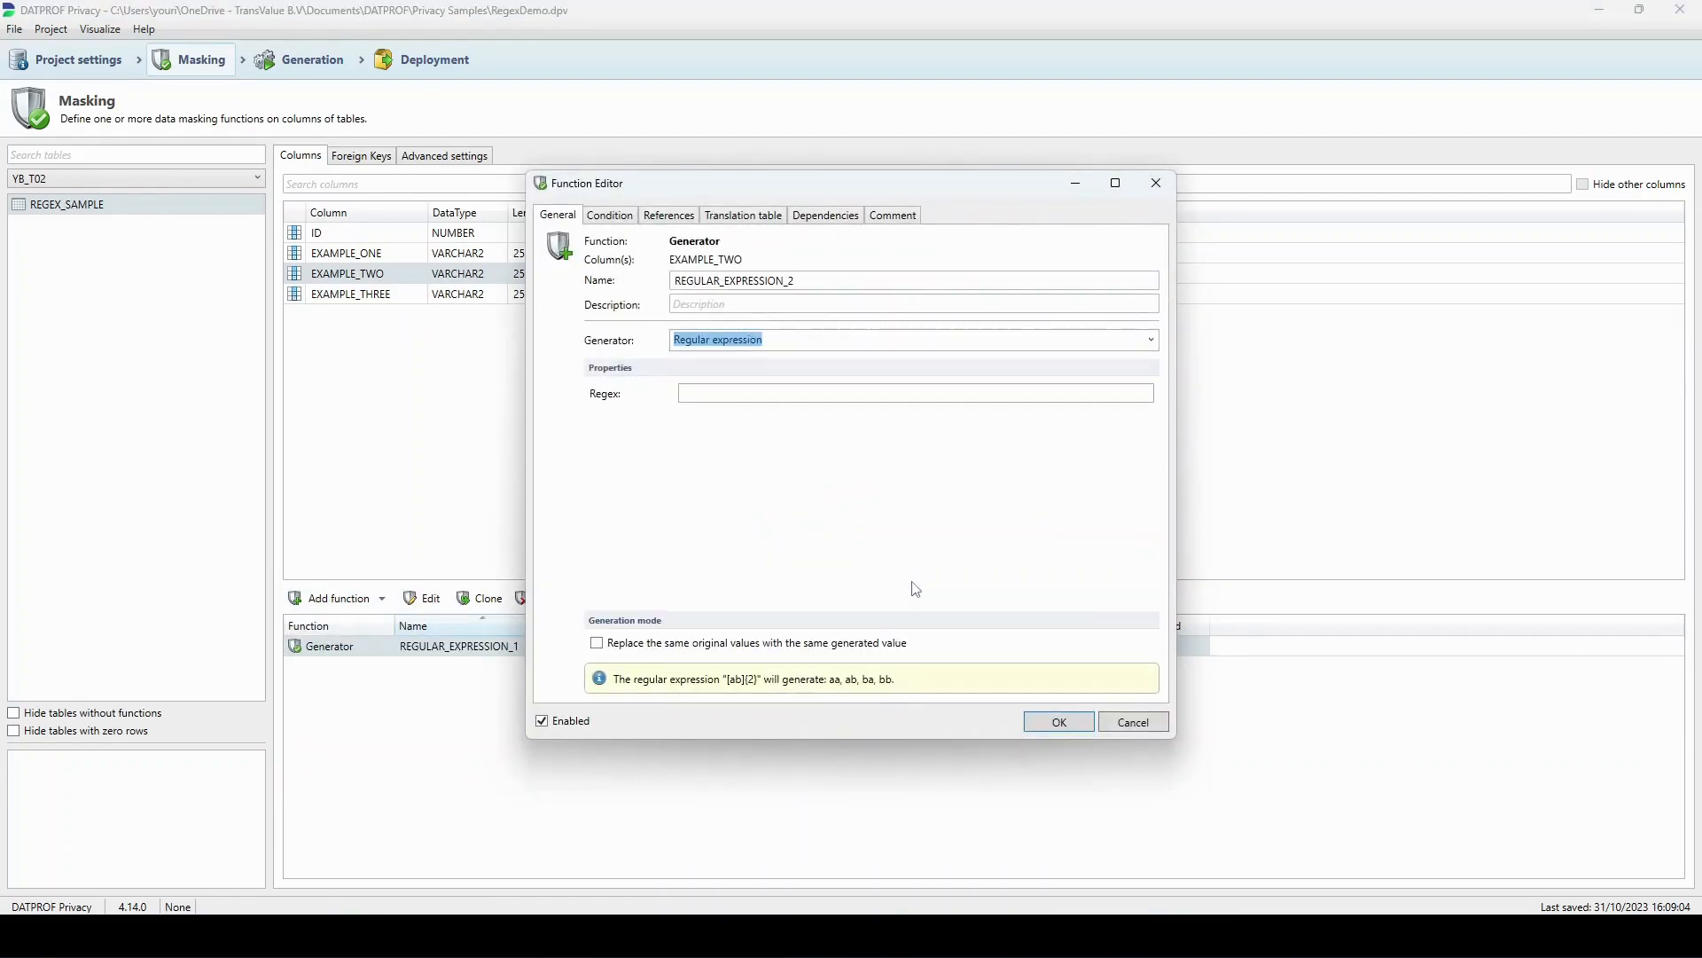
# Enter a parenthesized regex for EXAMPLE_TWO that alternates between HEADS and TAILS with |, and save the function.
pyautogui.click(803, 396)
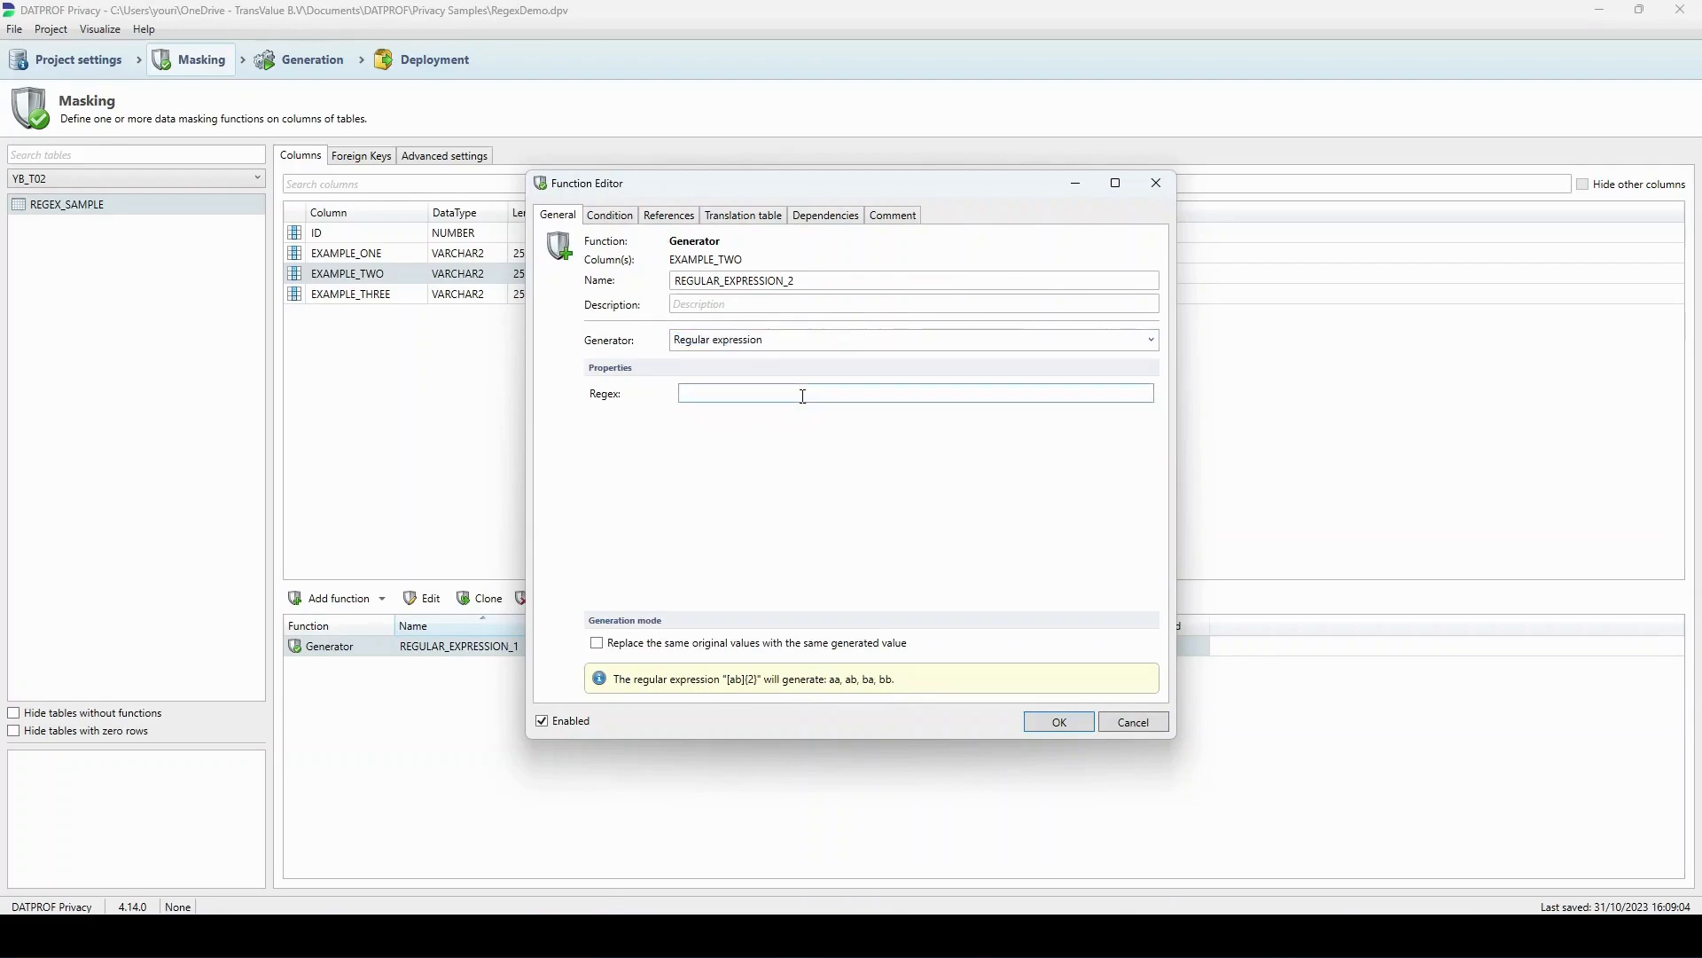
pyautogui.press('capslock')
pyautogui.press('capslock')
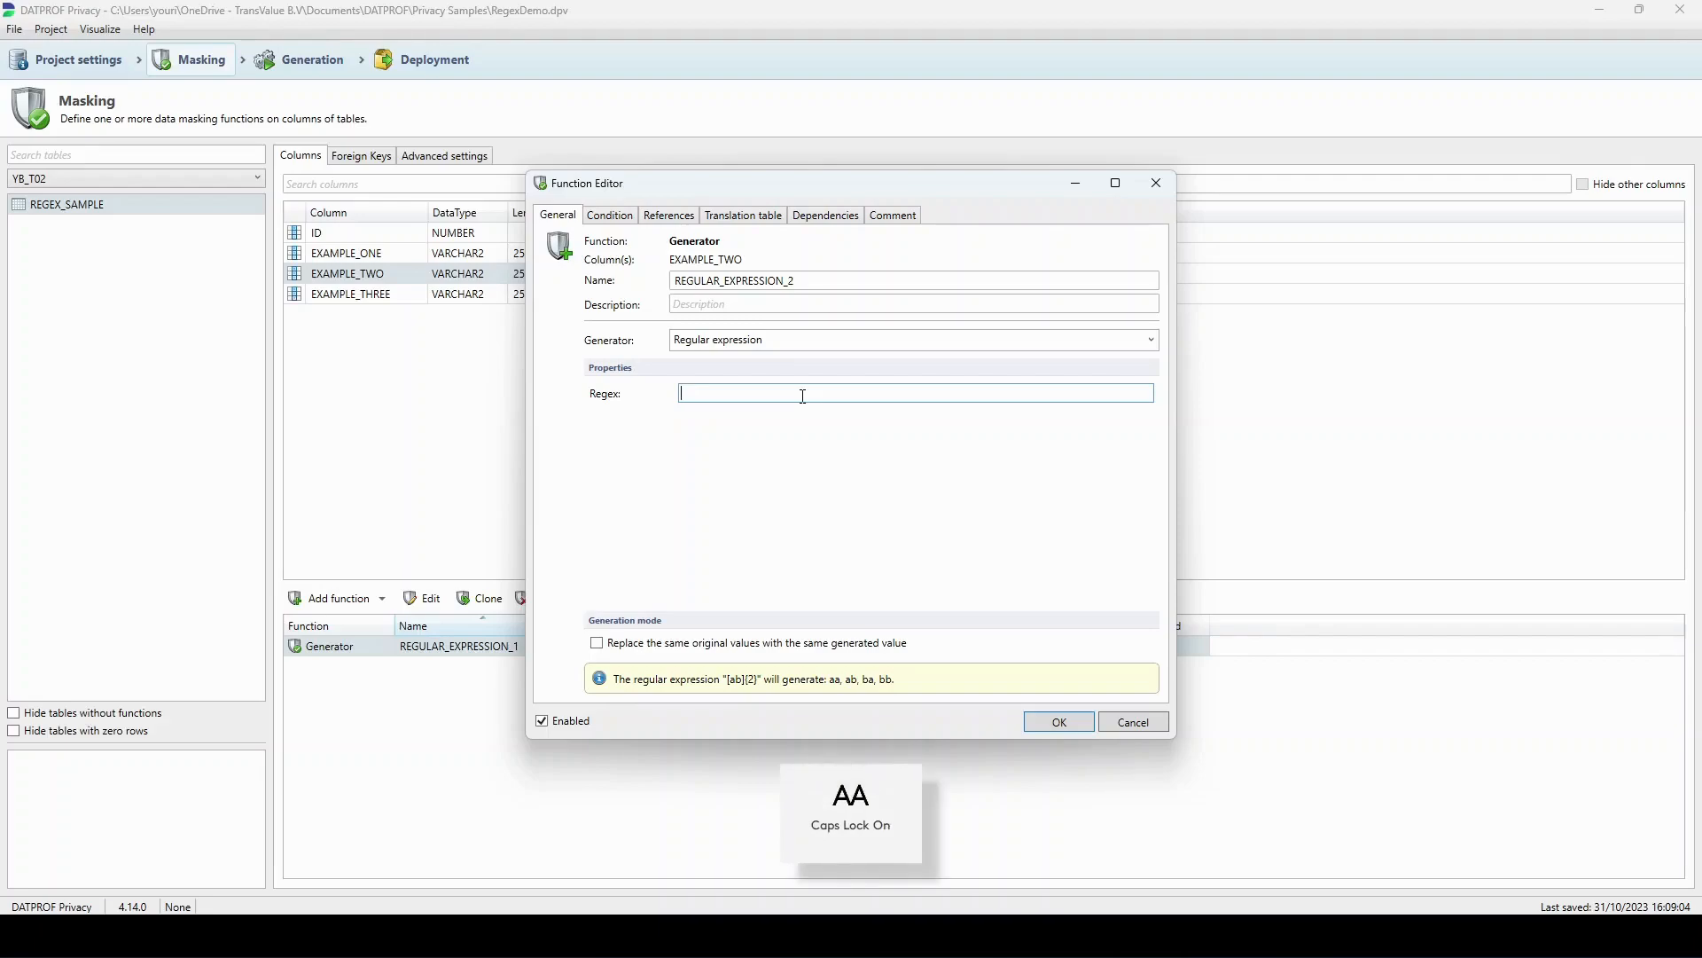
pyautogui.write('HEADS')
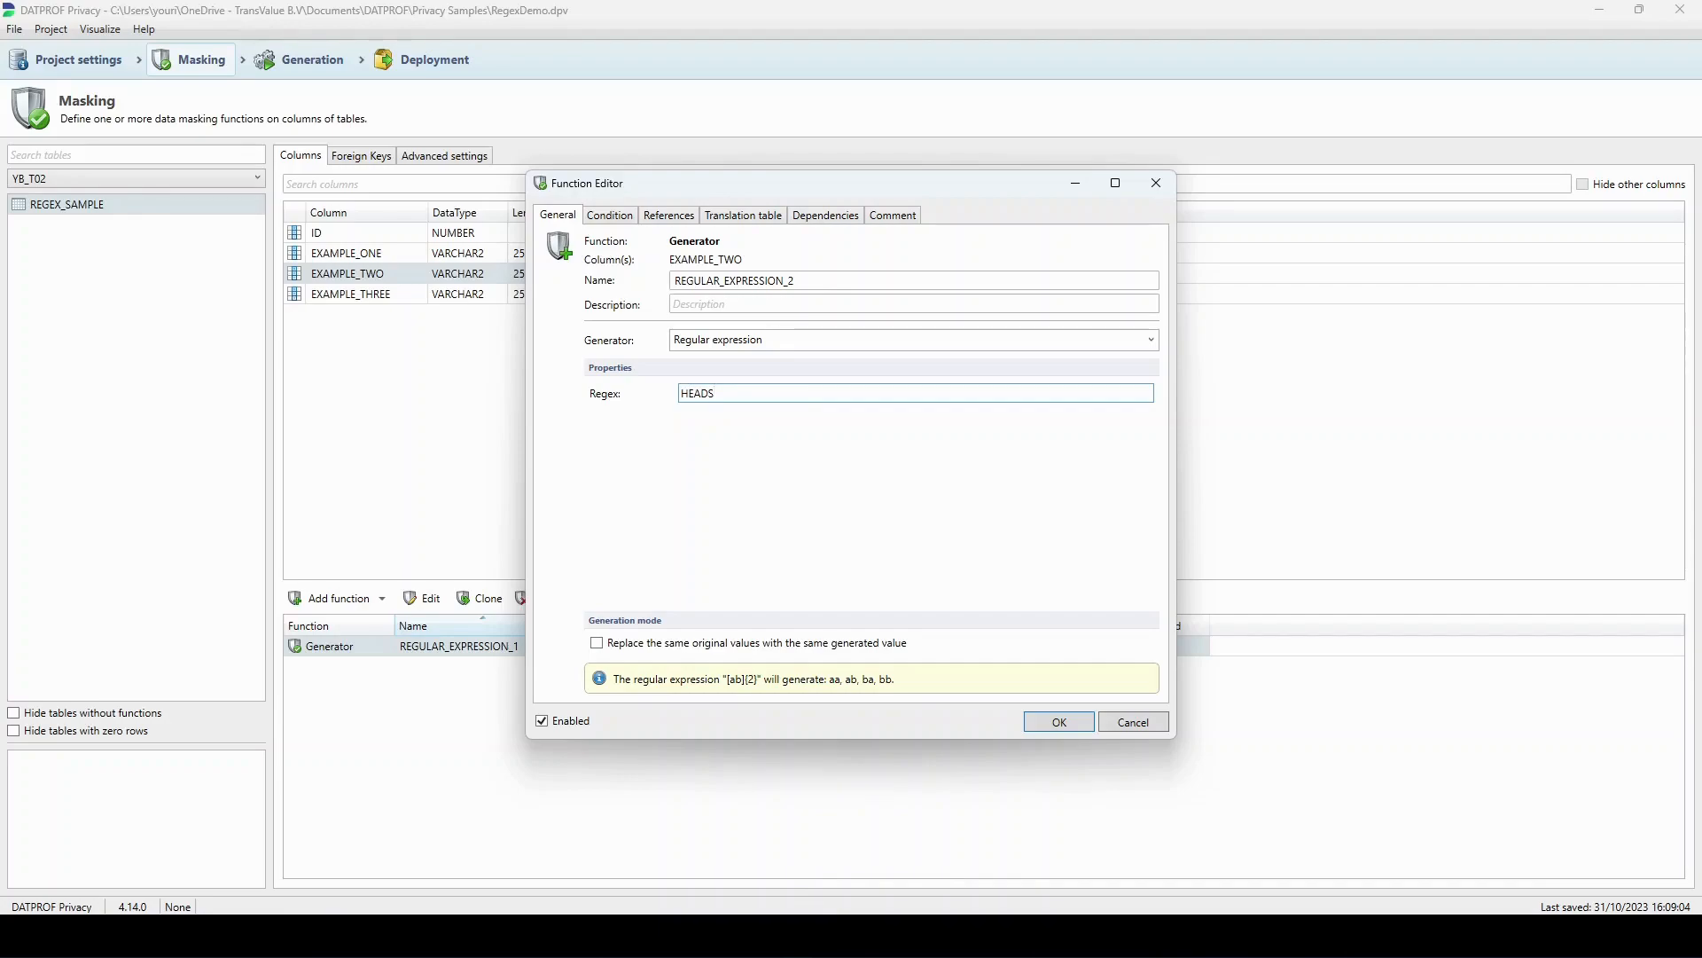
pyautogui.write('TAILS')
pyautogui.press('BackSpace')
pyautogui.write('|')
pyautogui.write('(')
pyautogui.click(1046, 726)
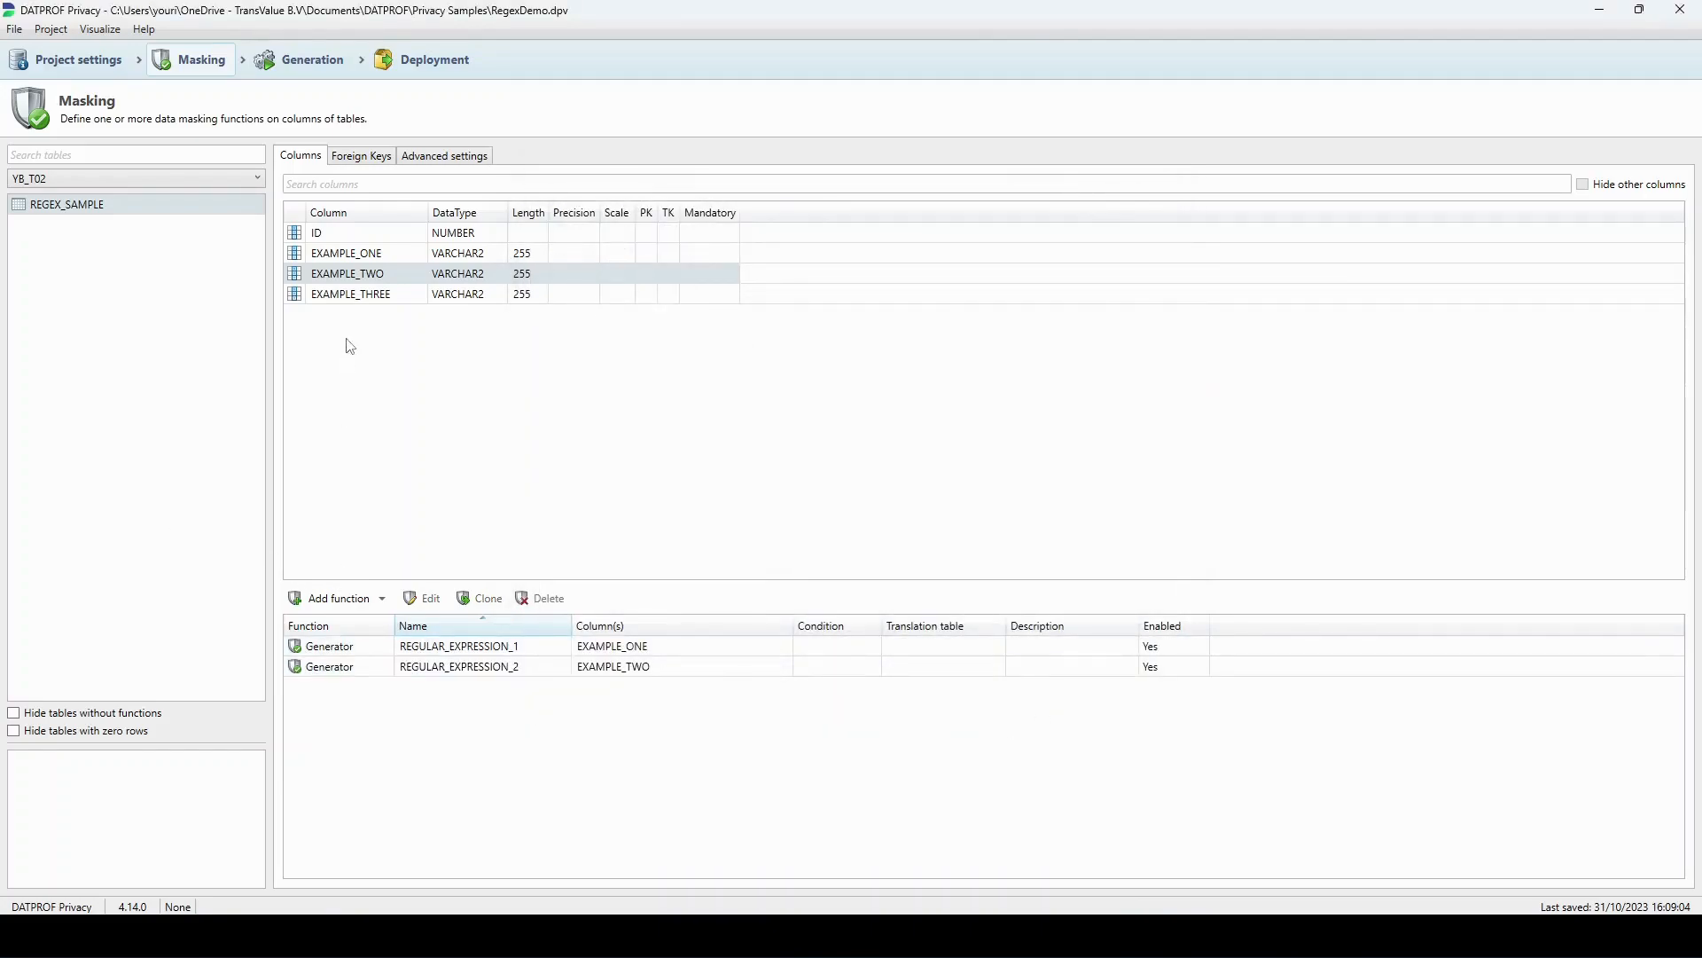
# Add a Generate masking function to the EXAMPLE_THREE column and set its generator to Regular expression.
pyautogui.click(360, 300)
pyautogui.click(369, 603)
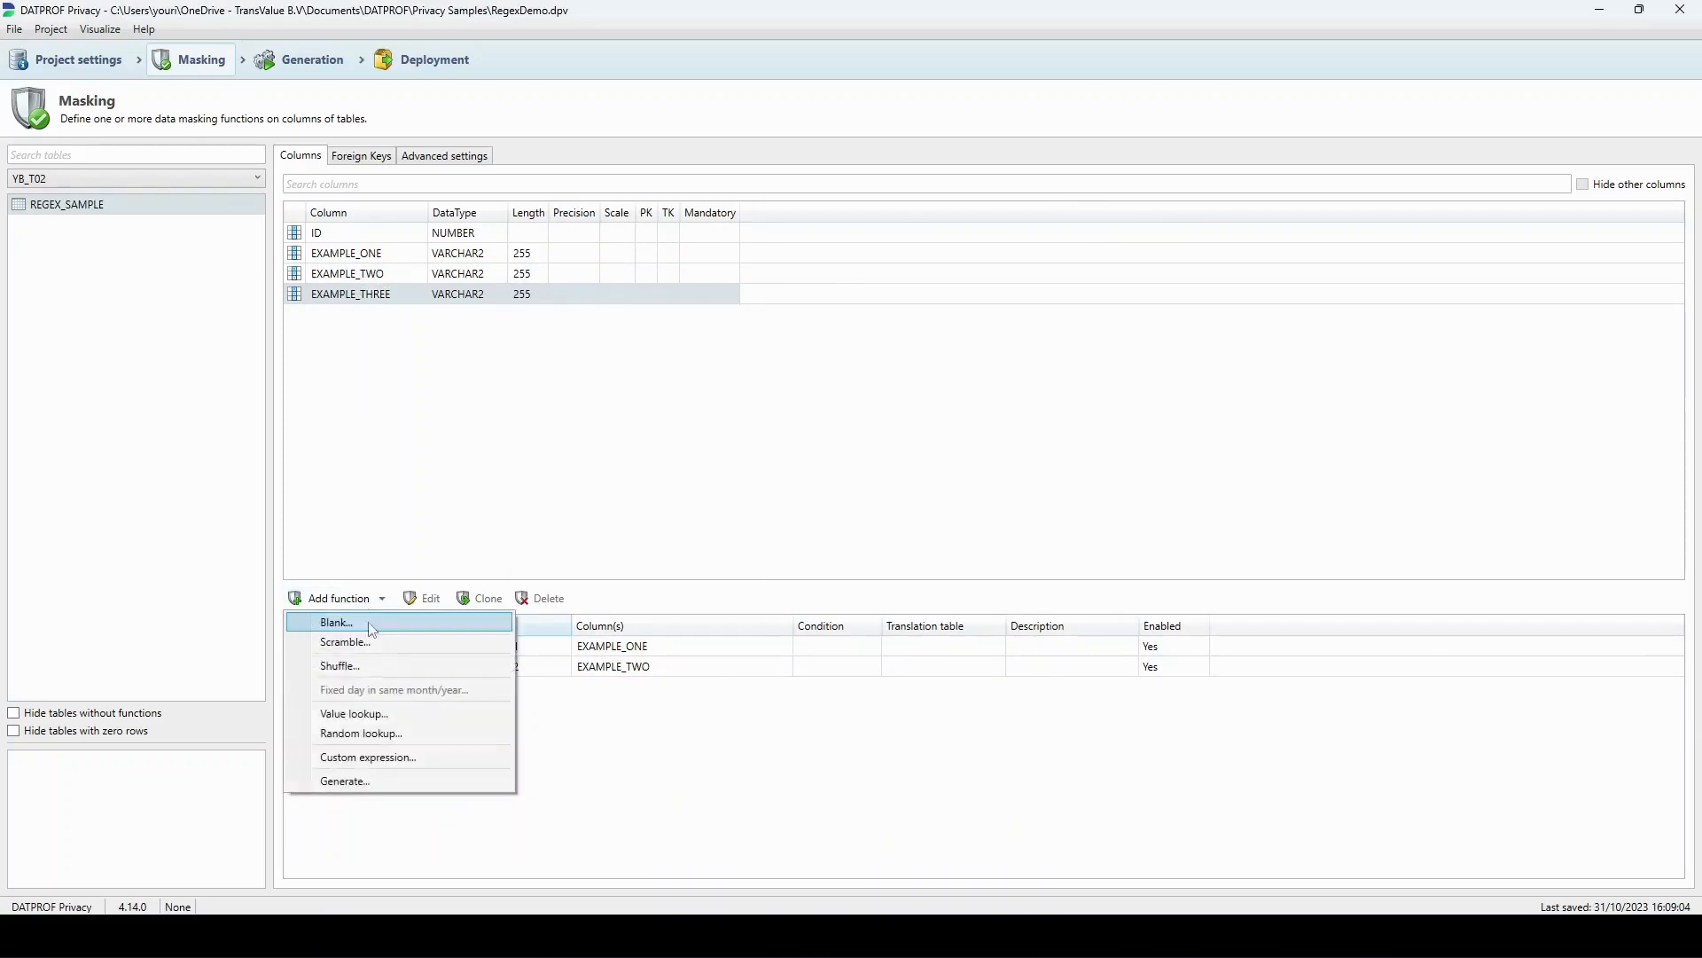
pyautogui.click(385, 779)
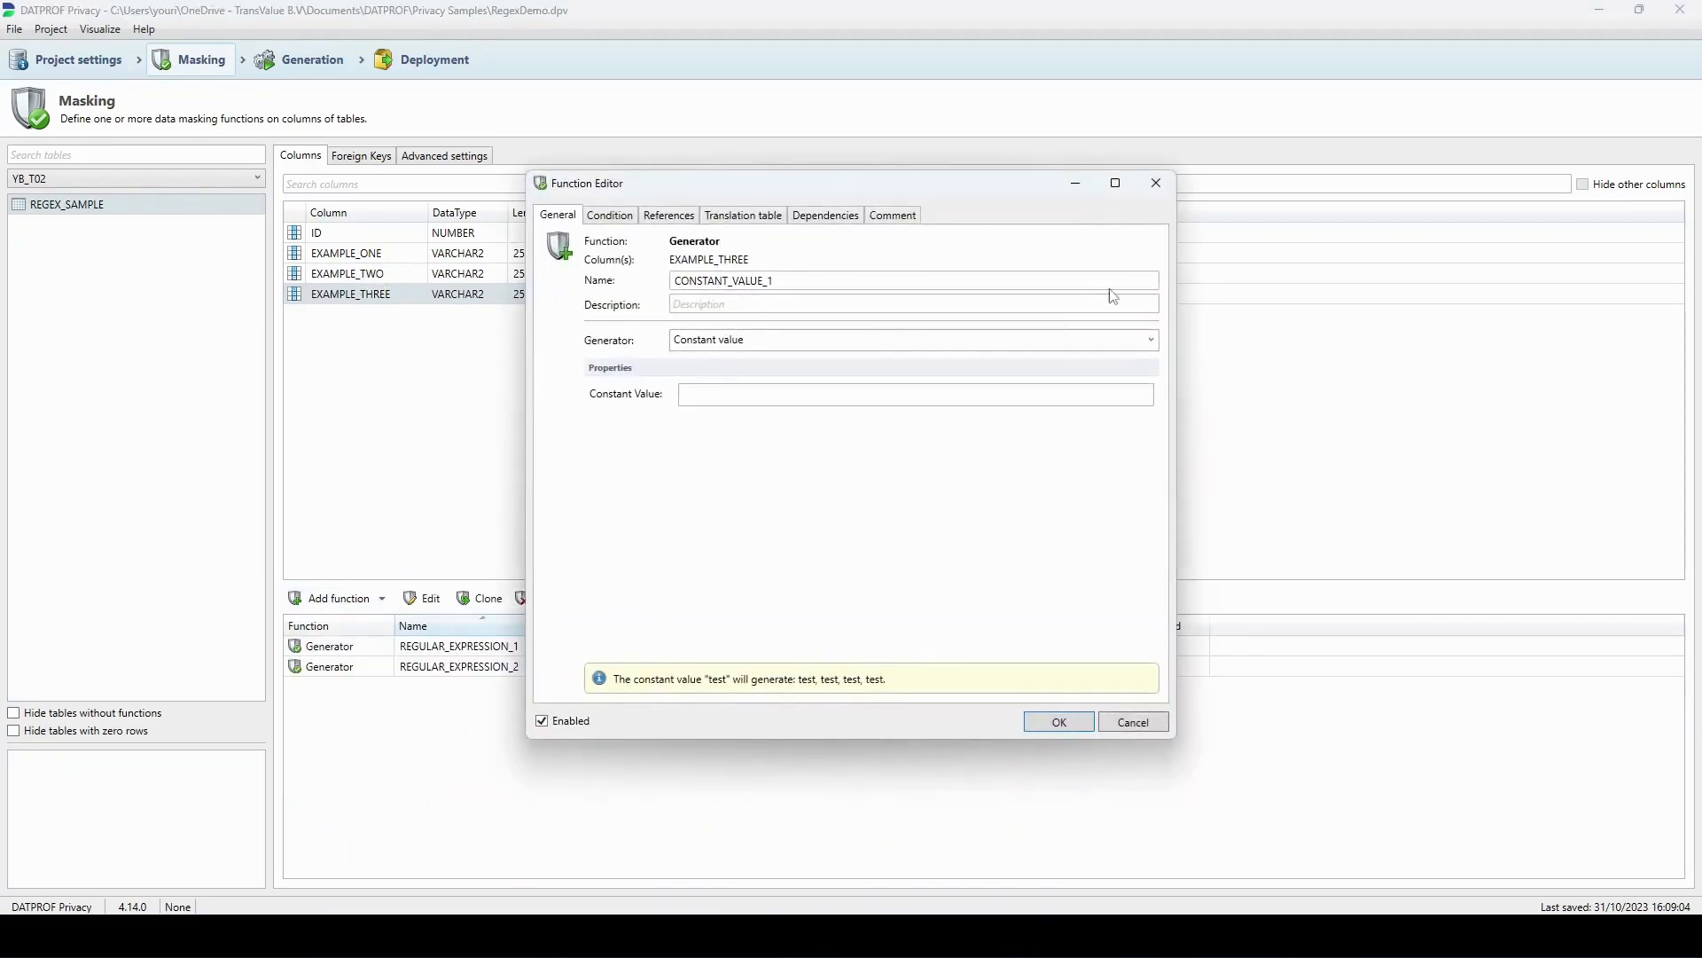
pyautogui.click(1151, 340)
pyautogui.scroll(-5, 969, 524)
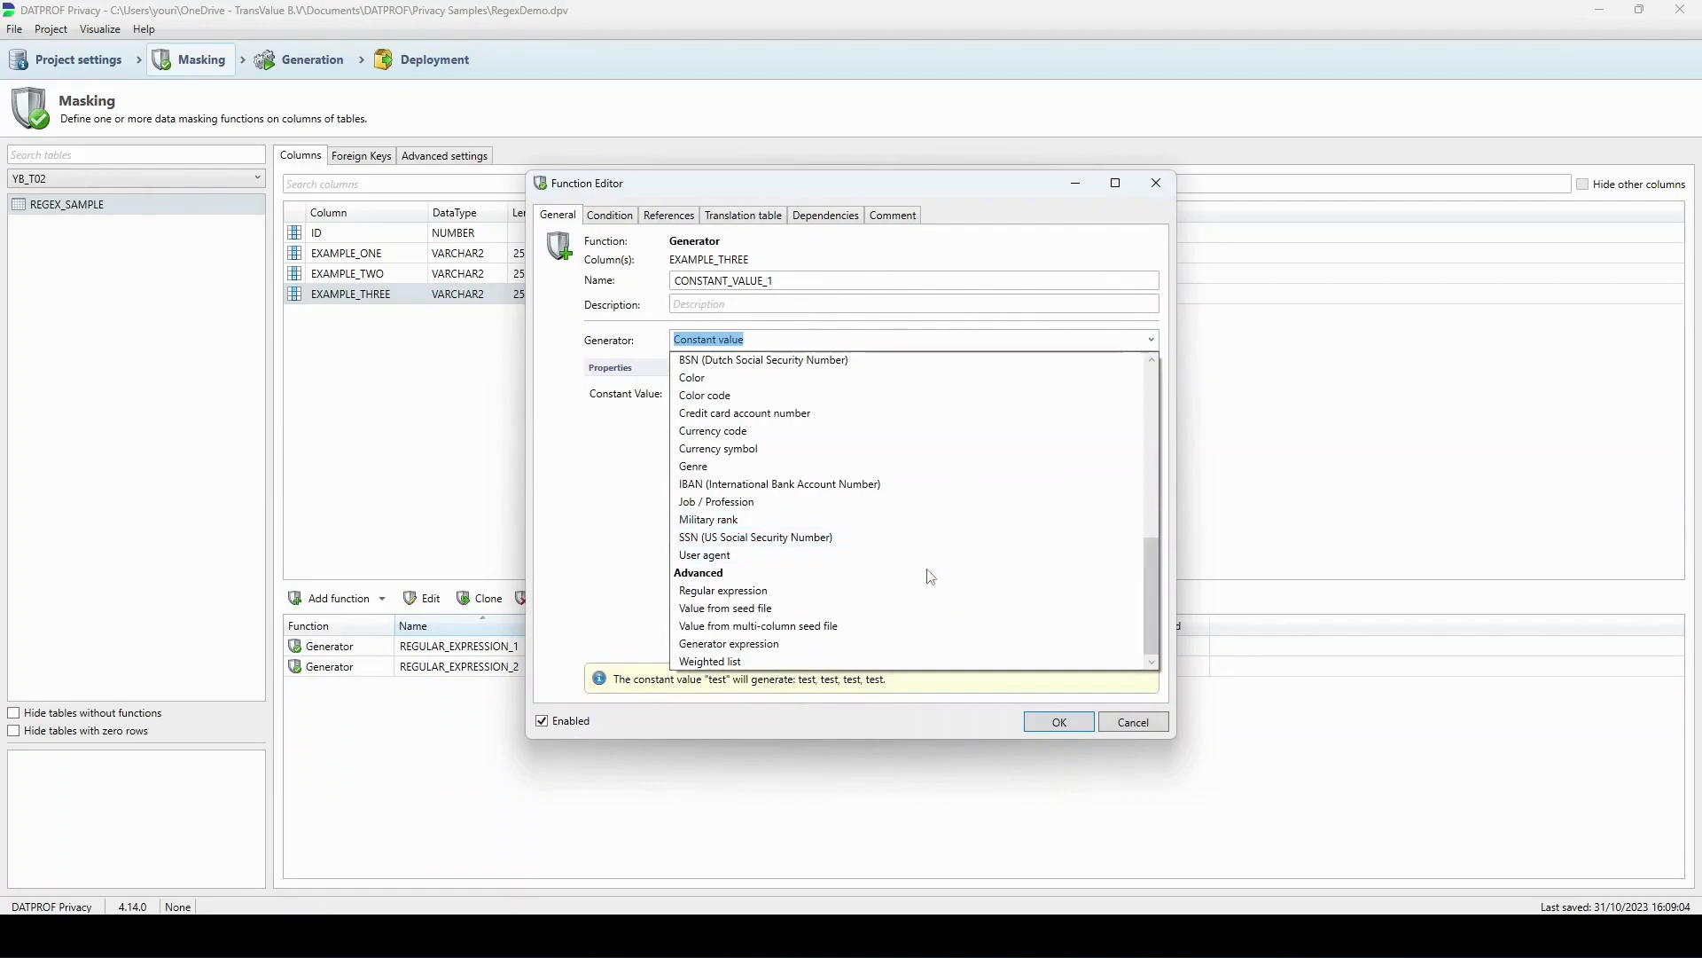
pyautogui.click(877, 597)
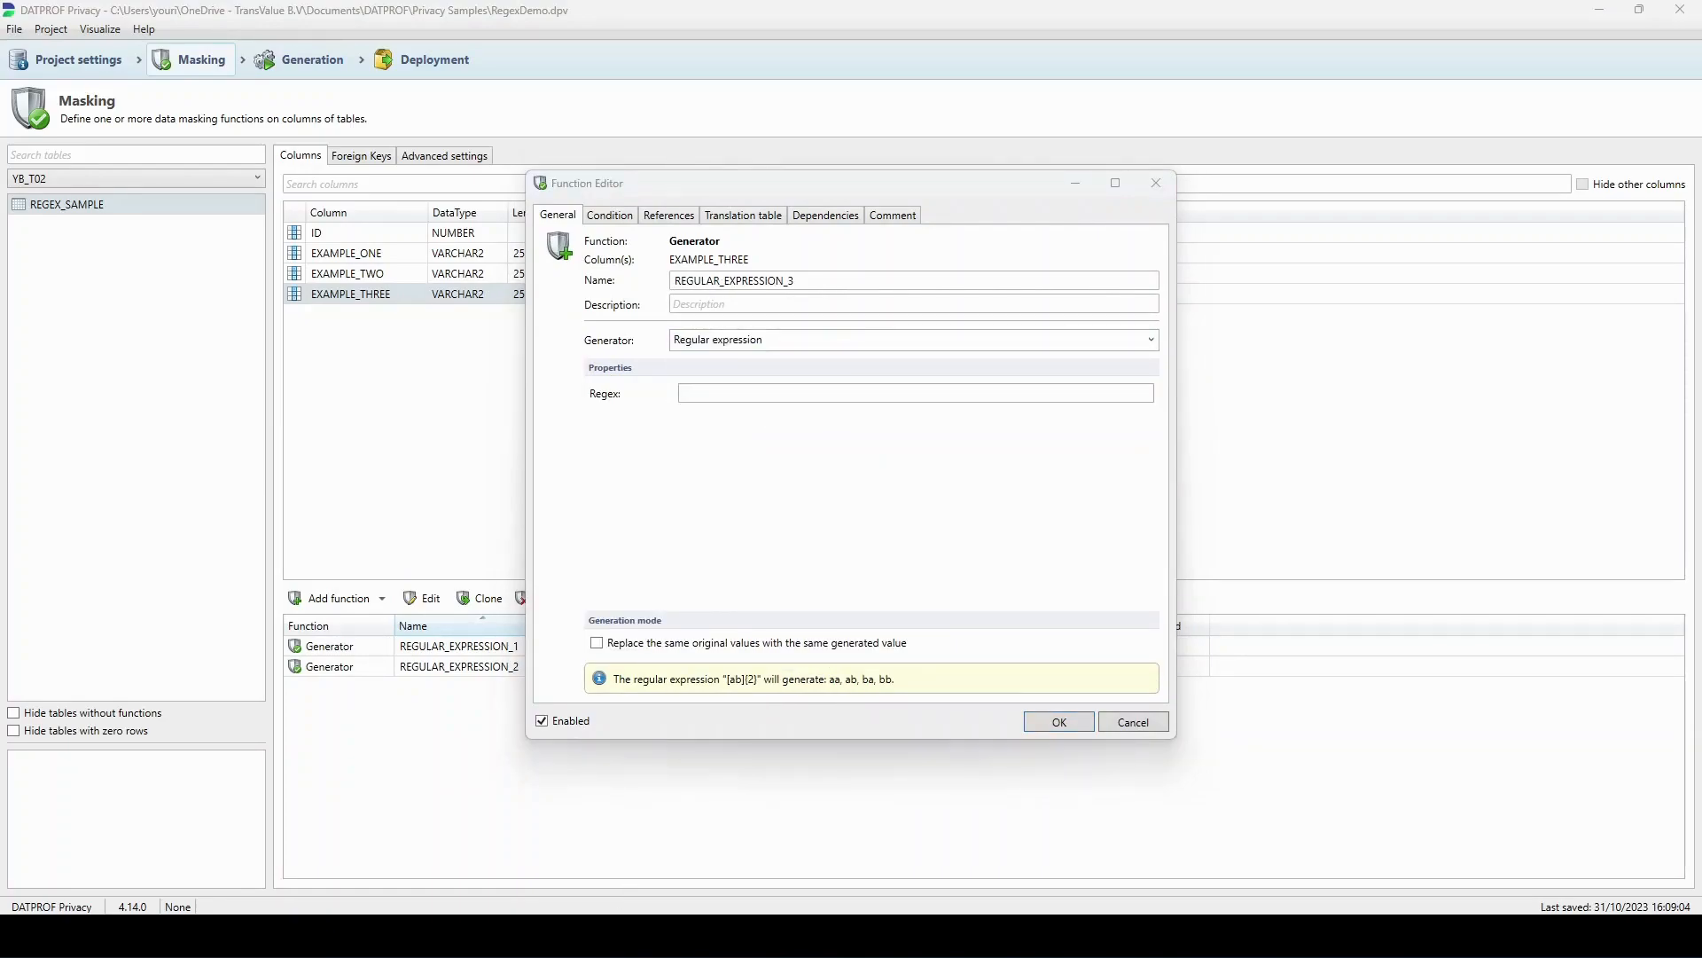
# Begin the EXAMPLE_THREE regex with [A-Z]{3}[1-5]{5} for three capital letters and five digits.
pyautogui.click(727, 397)
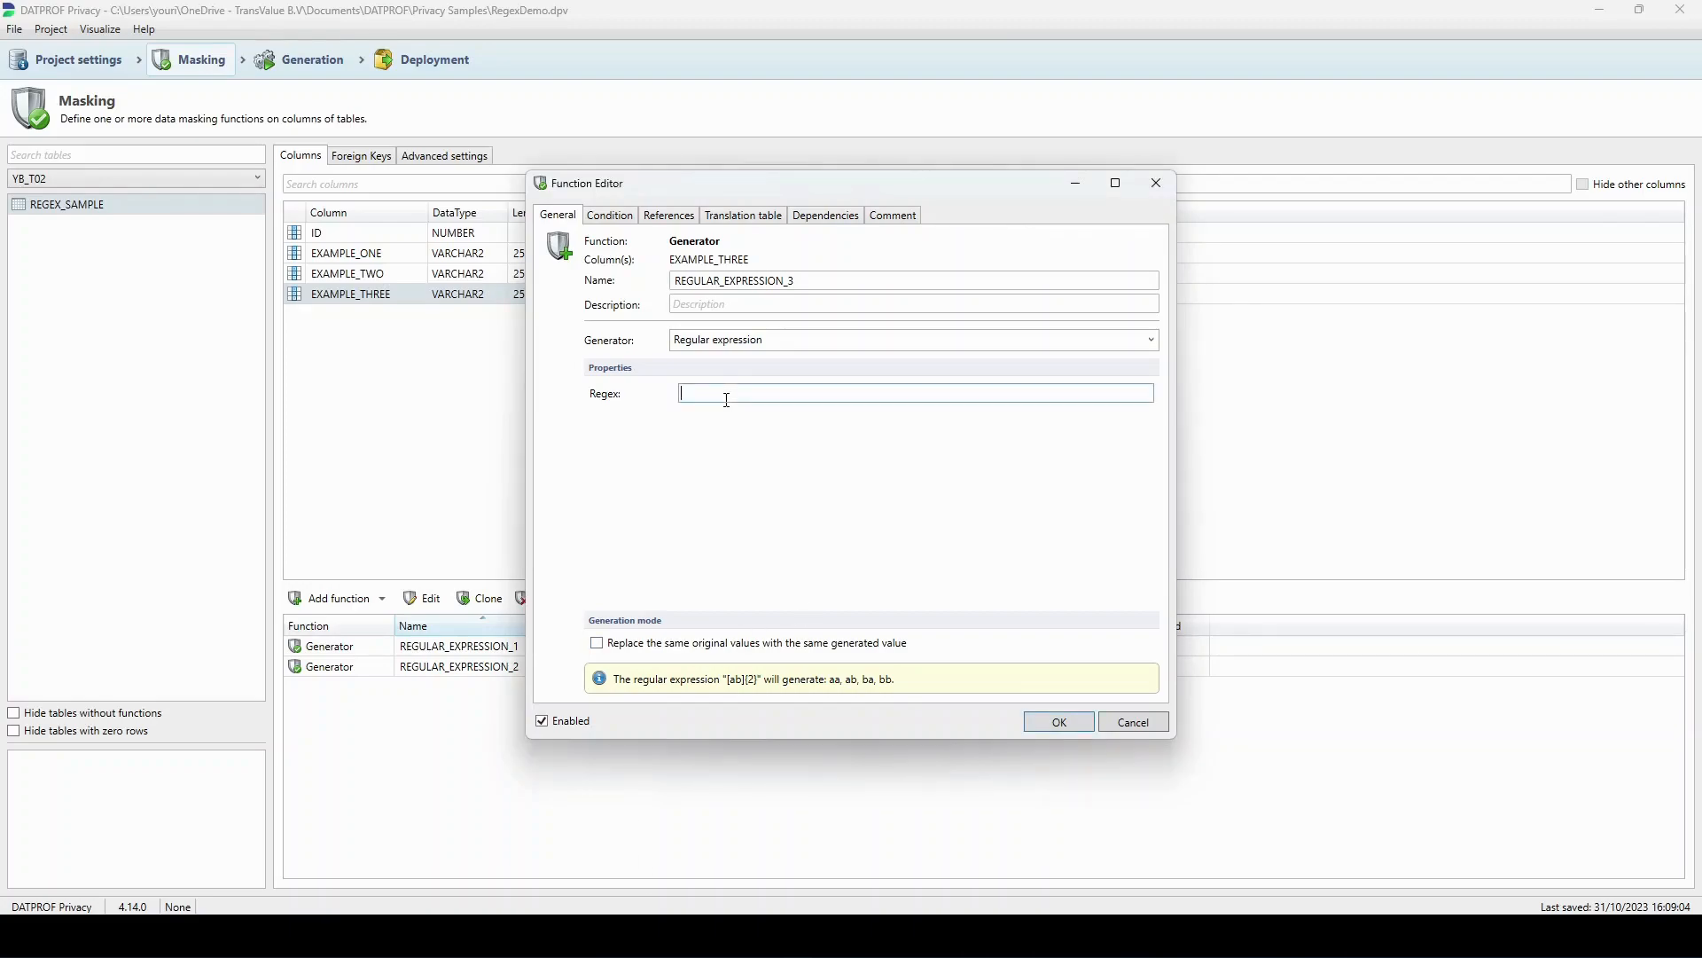
pyautogui.write('[')
pyautogui.press('capslock')
pyautogui.press('capslock')
pyautogui.write('A')
pyautogui.write('-Z')
pyautogui.write(']{3')
pyautogui.write('}[1')
pyautogui.write('-5')
pyautogui.write(']{}')
pyautogui.write('5')
pyautogui.press('Delete')
pyautogui.write(',0')
pyautogui.press('BackSpace')
pyautogui.press('BackSpace')
pyautogui.write(',10')
pyautogui.press('BackSpace')
pyautogui.press('BackSpace')
pyautogui.press('BackSpace')
pyautogui.write('@TEST')
pyautogui.press('capslock')
pyautogui.press('BackSpace')
pyautogui.press('BackSpace')
pyautogui.press('BackSpace')
pyautogui.press('BackSpace')
pyautogui.write('testdp,com')
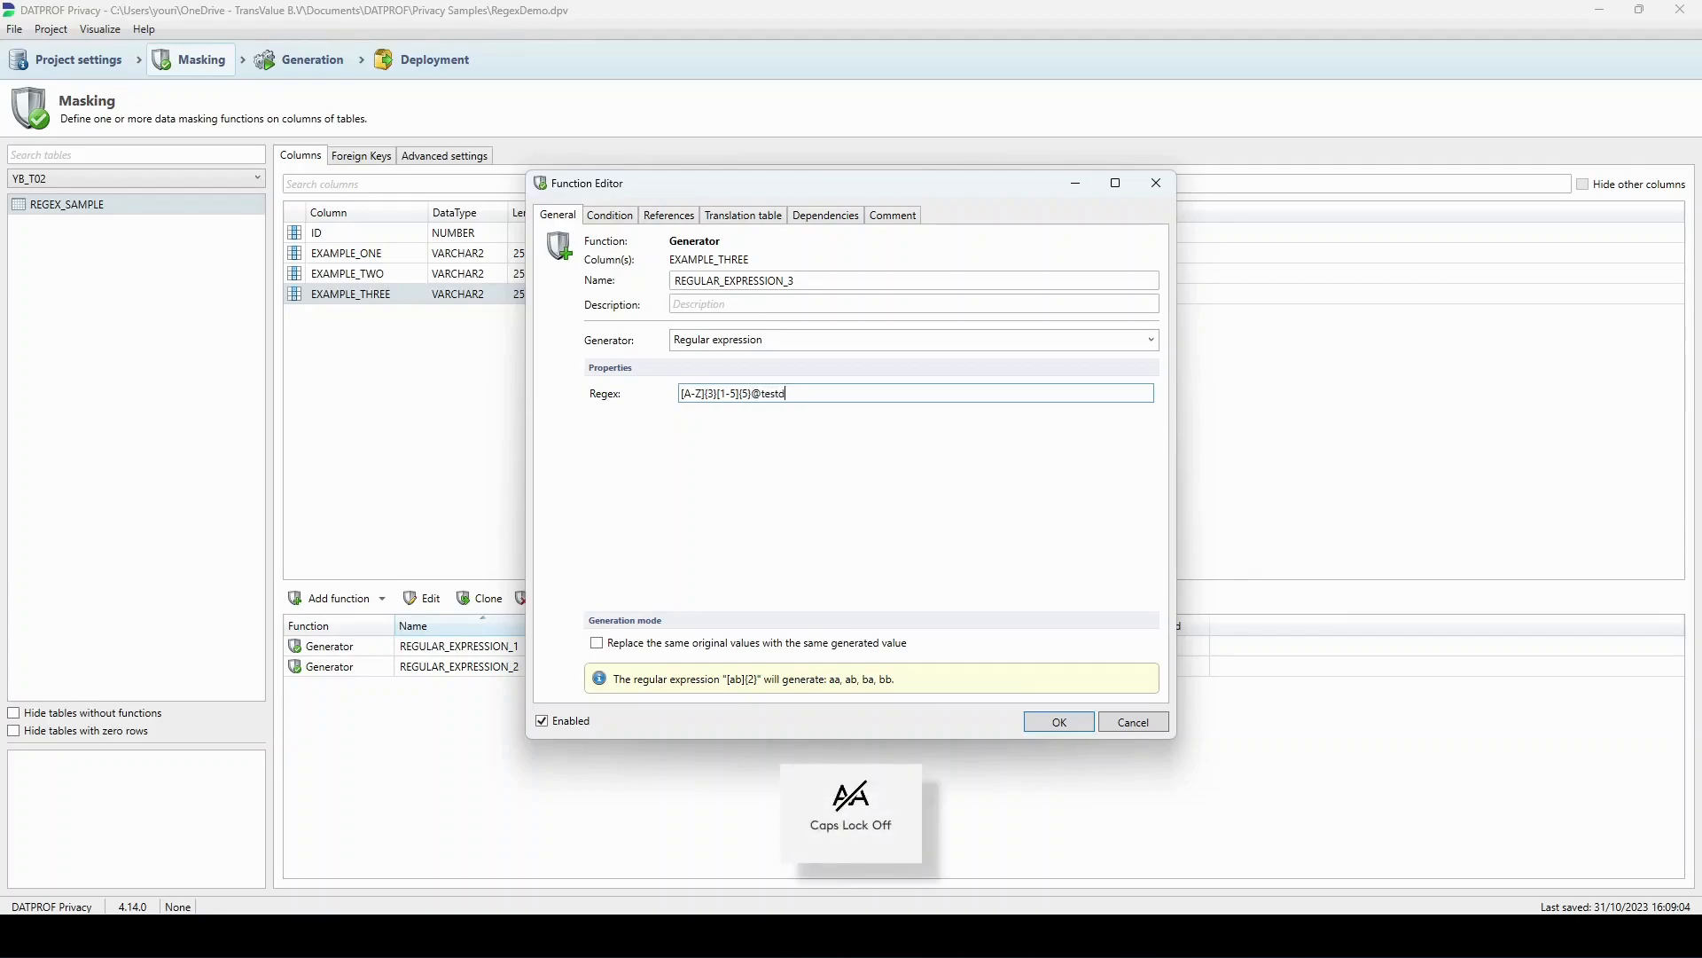
pyautogui.press('BackSpace')
pyautogui.press('BackSpace')
pyautogui.press('BackSpace')
pyautogui.press('BackSpace')
pyautogui.press('BackSpace')
pyautogui.write('oma')
pyautogui.press('BackSpace')
pyautogui.press('BackSpace')
pyautogui.write('main')
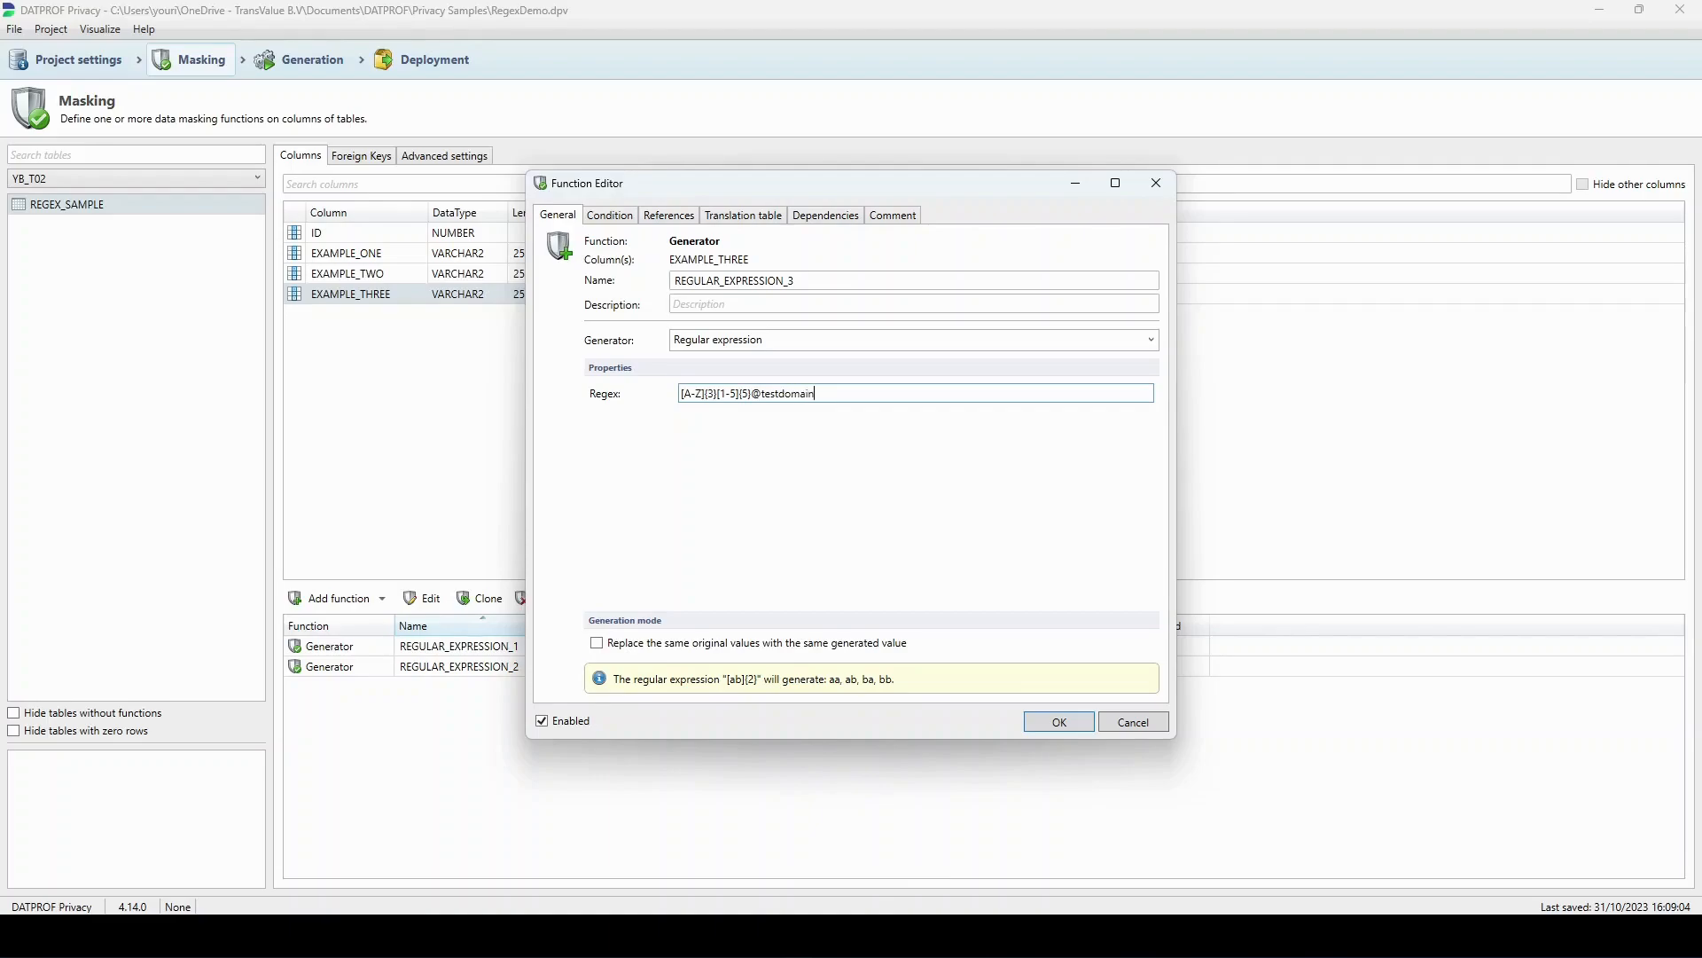
pyautogui.write('.com')
pyautogui.write('\\')
pyautogui.write('\\')
pyautogui.click(1060, 723)
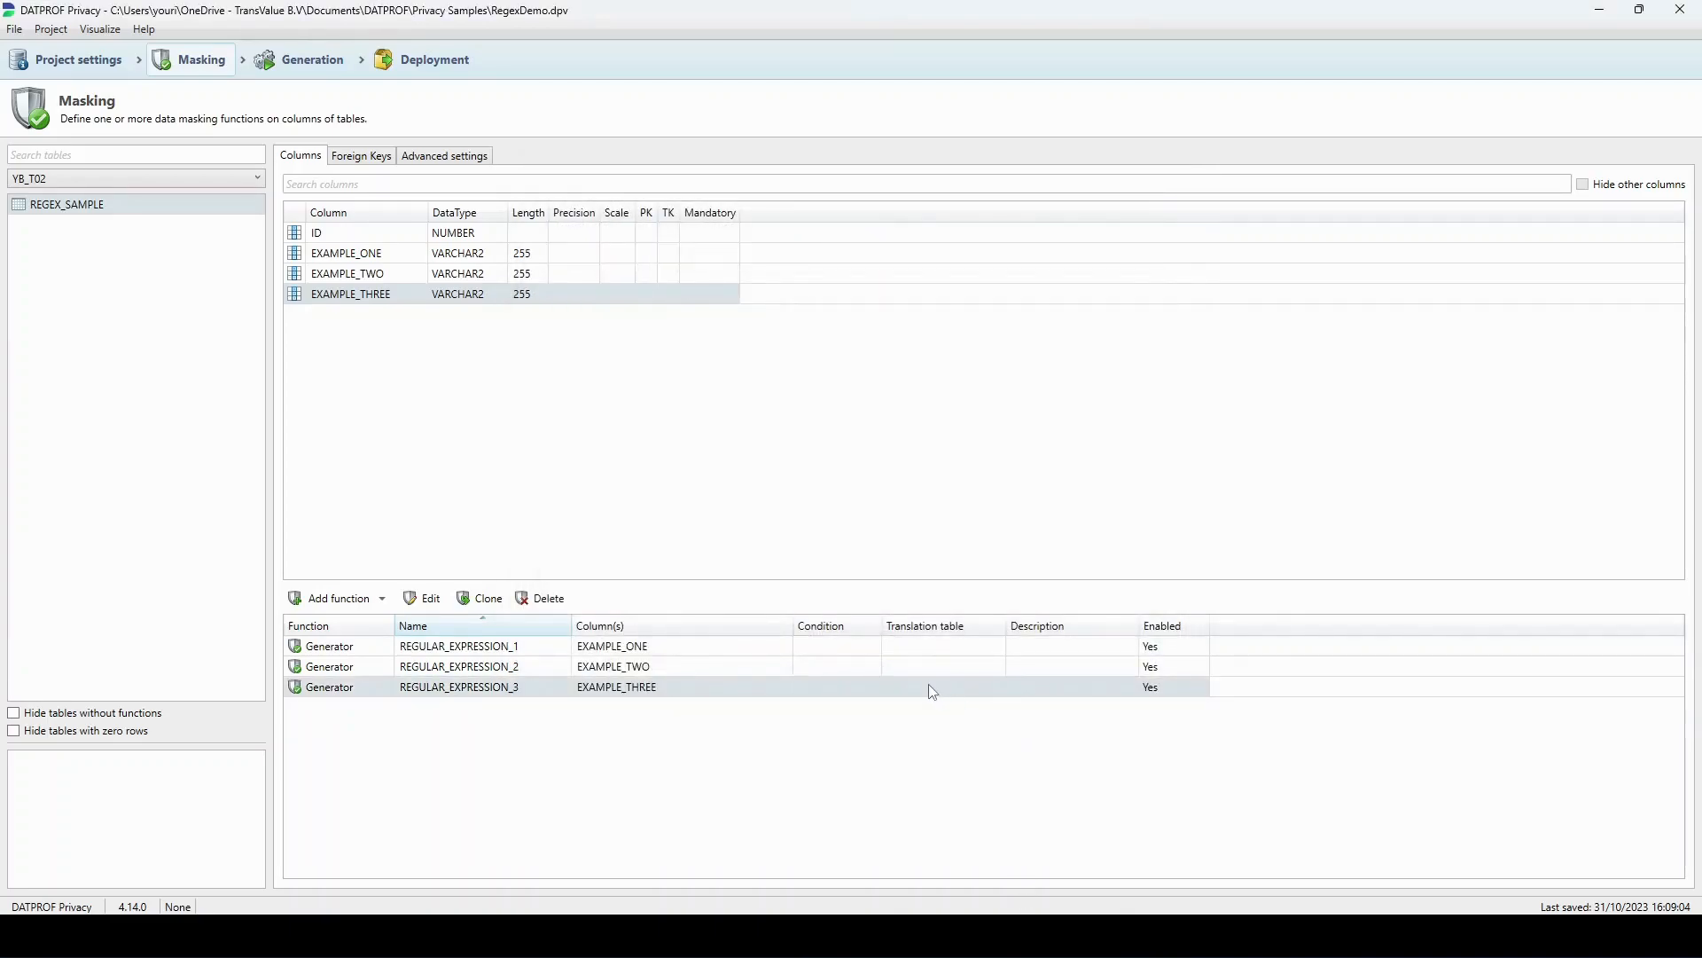